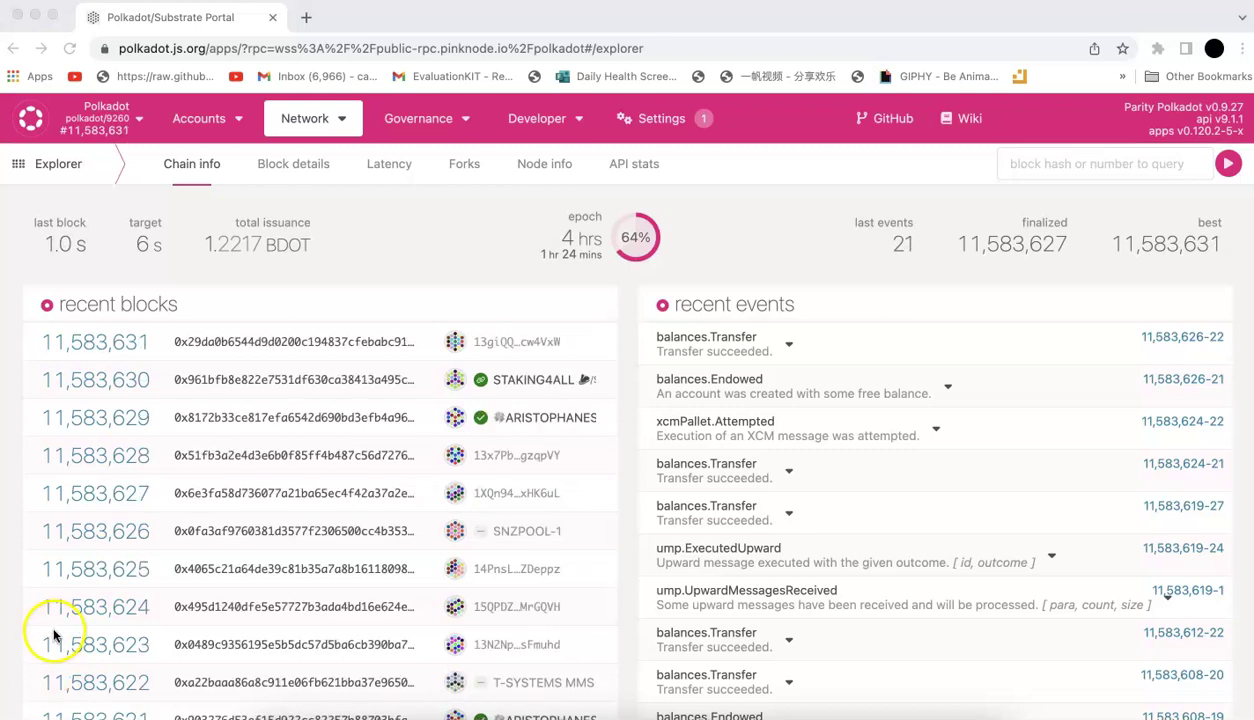
# Switch the connection to Polkadex under Live Networks and apply the switch
pyautogui.click(80, 121)
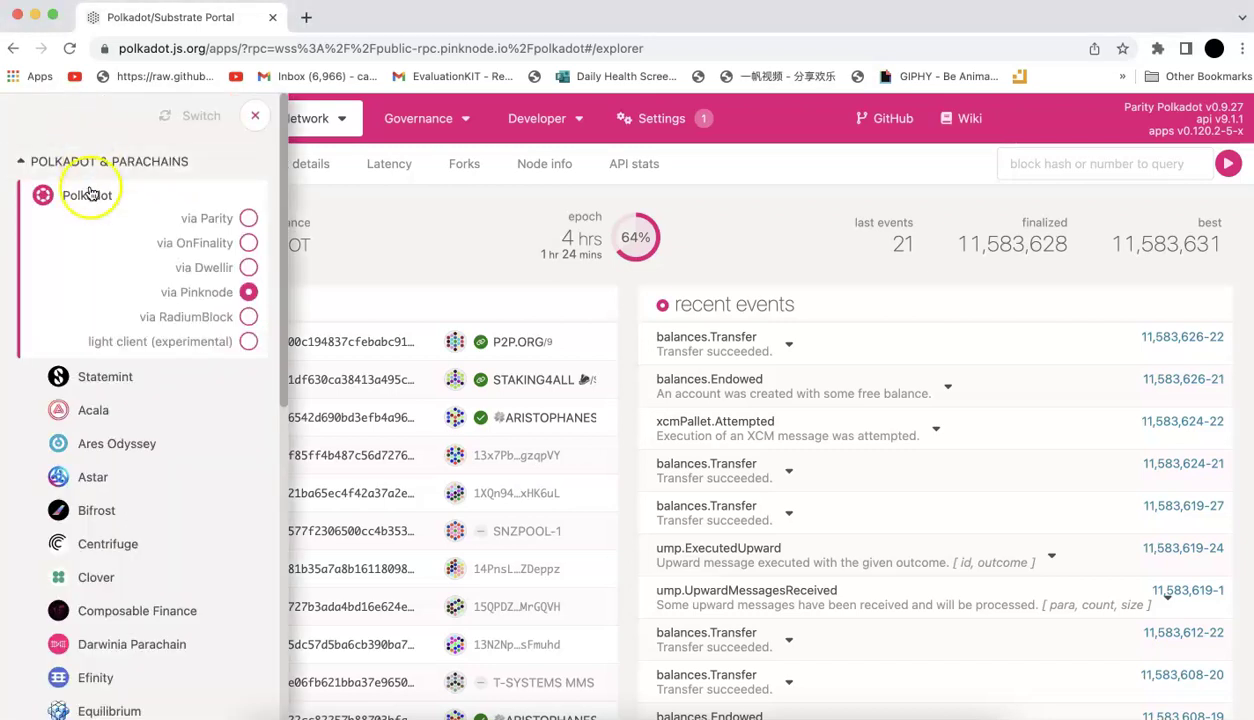
pyautogui.scroll(-6, 126, 530)
pyautogui.scroll(-5, 126, 535)
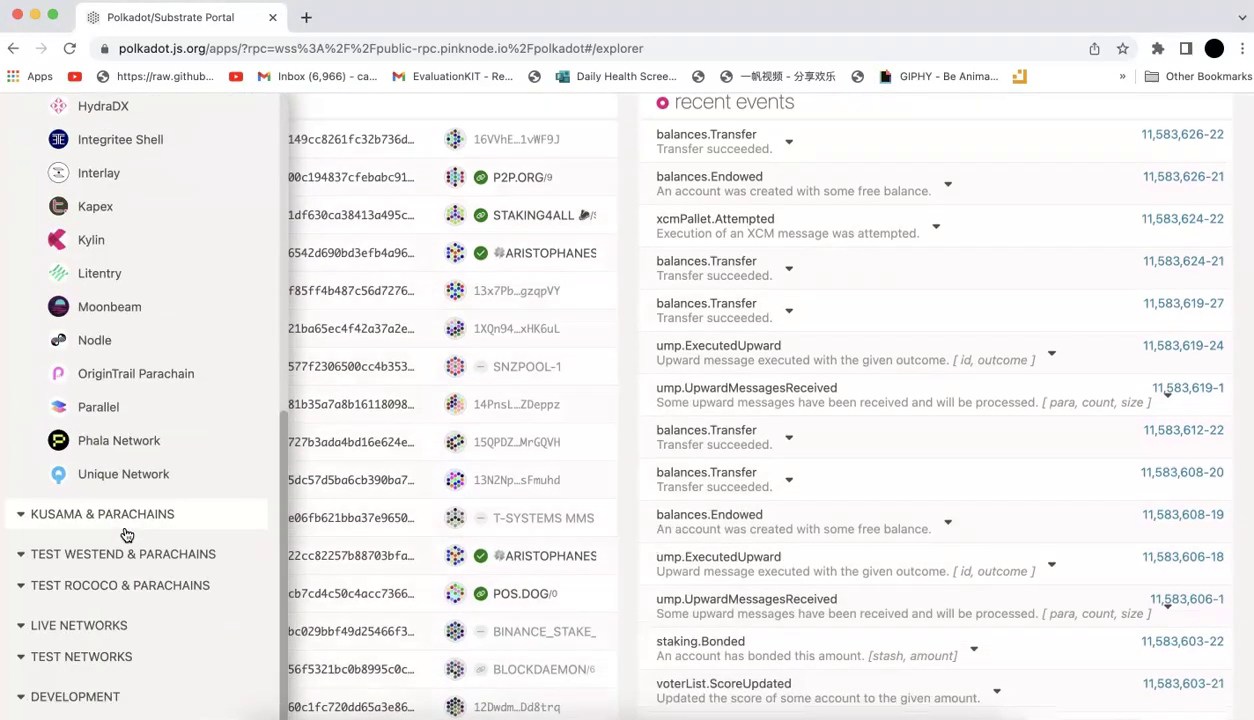
pyautogui.click(106, 625)
pyautogui.scroll(-1, 148, 495)
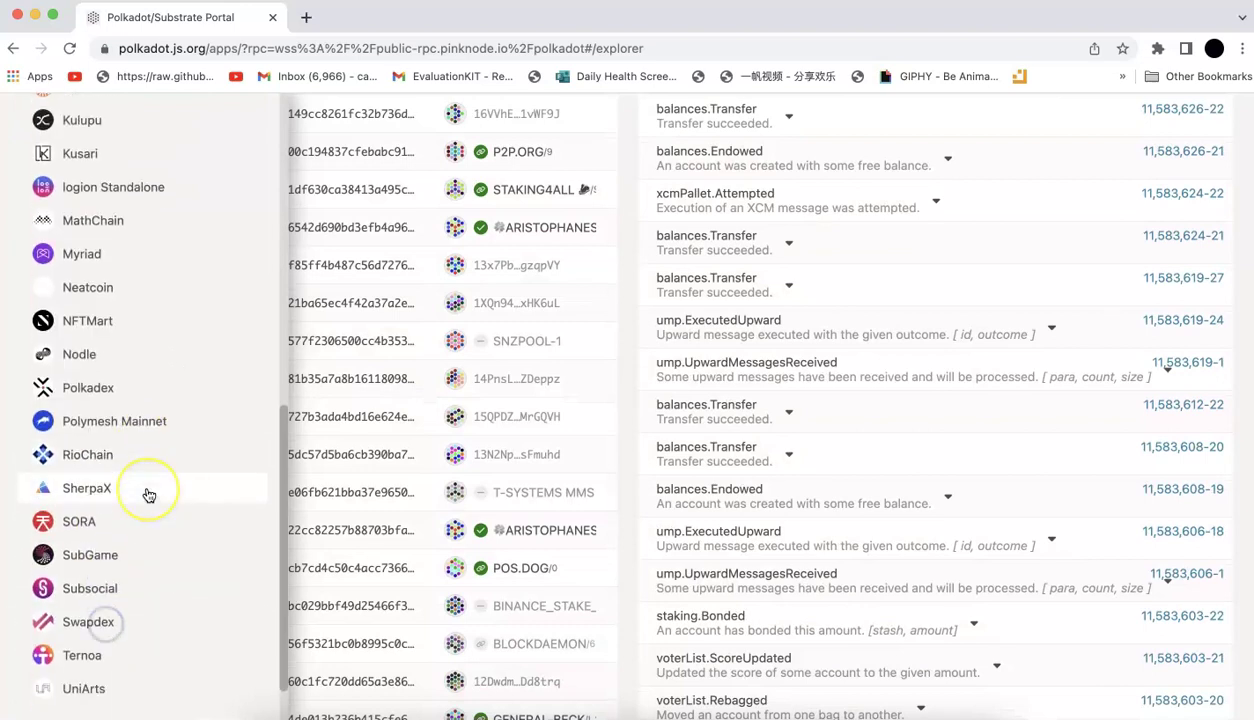
pyautogui.scroll(-1, 148, 495)
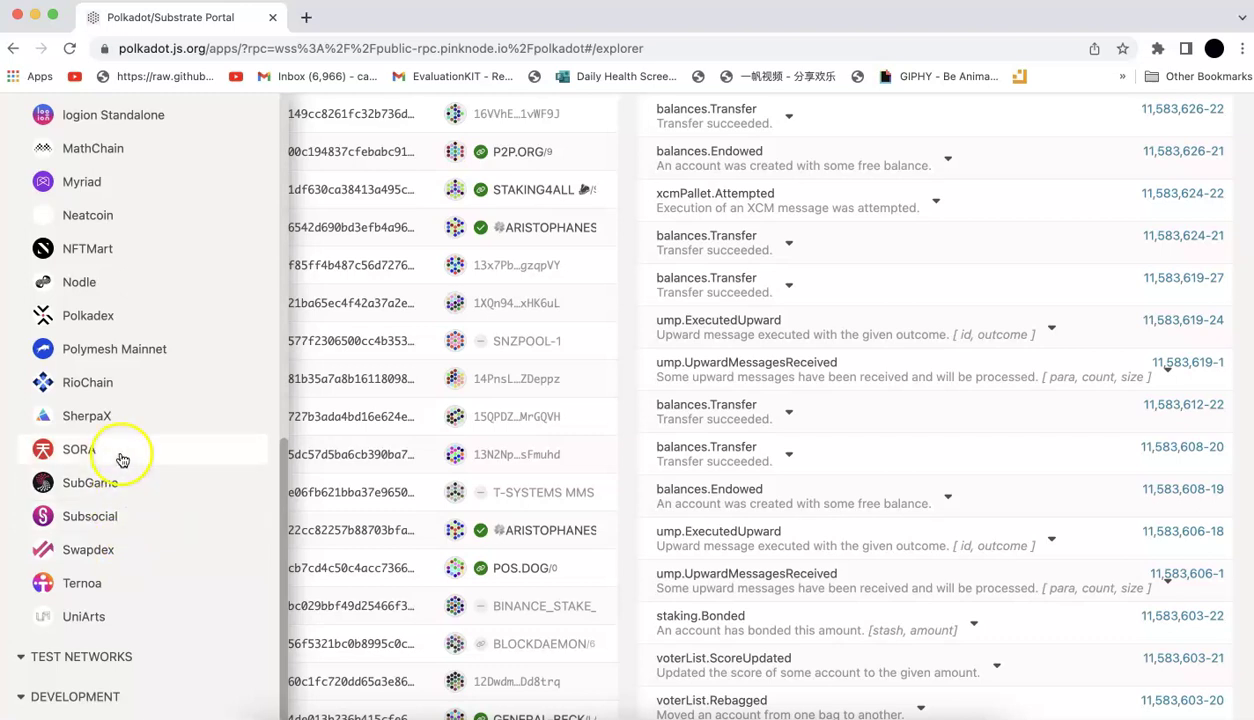
pyautogui.click(80, 315)
pyautogui.scroll(10, 106, 319)
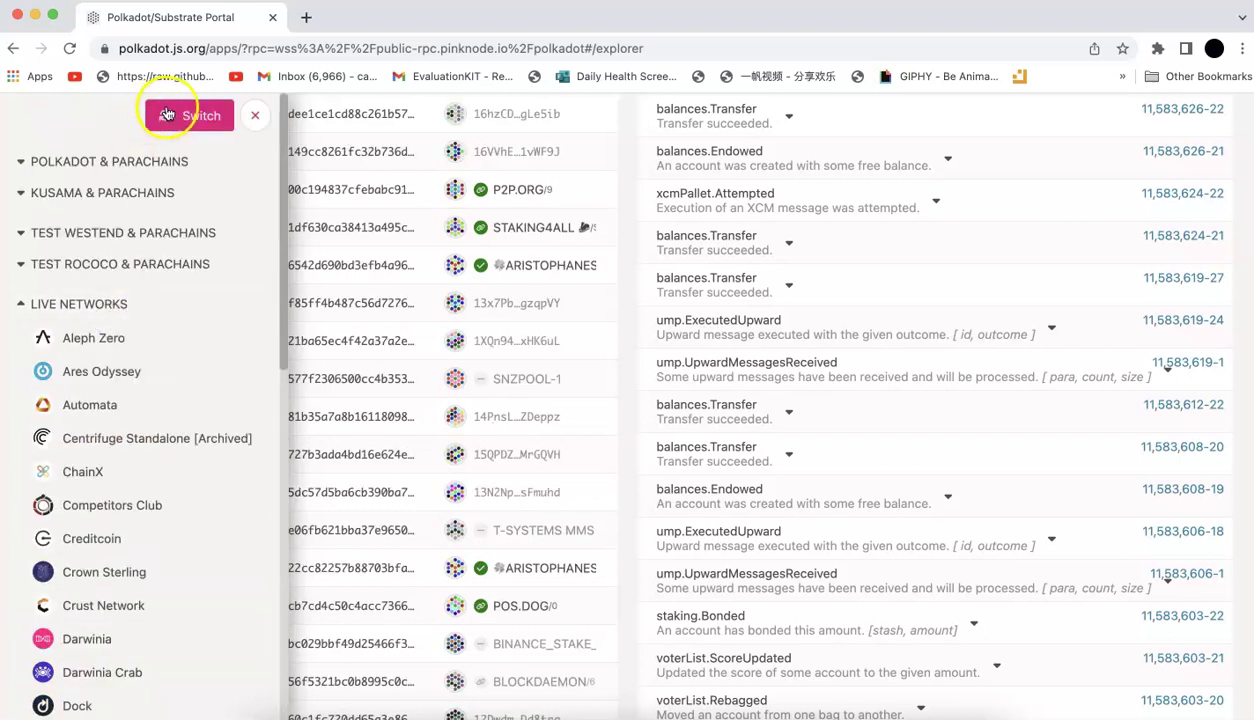
pyautogui.click(166, 114)
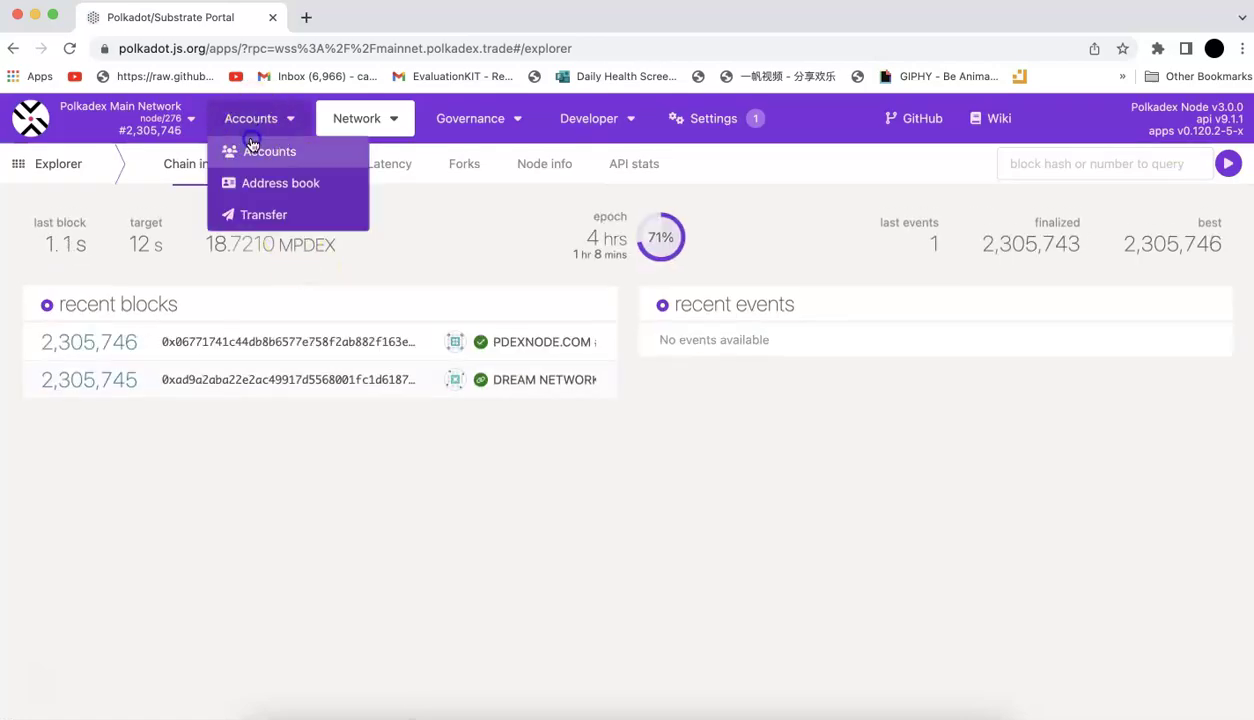
# In Accounts, check the 98.7131 PDEX balance, then approve the Polkadex metadata update in the extension
pyautogui.click(252, 148)
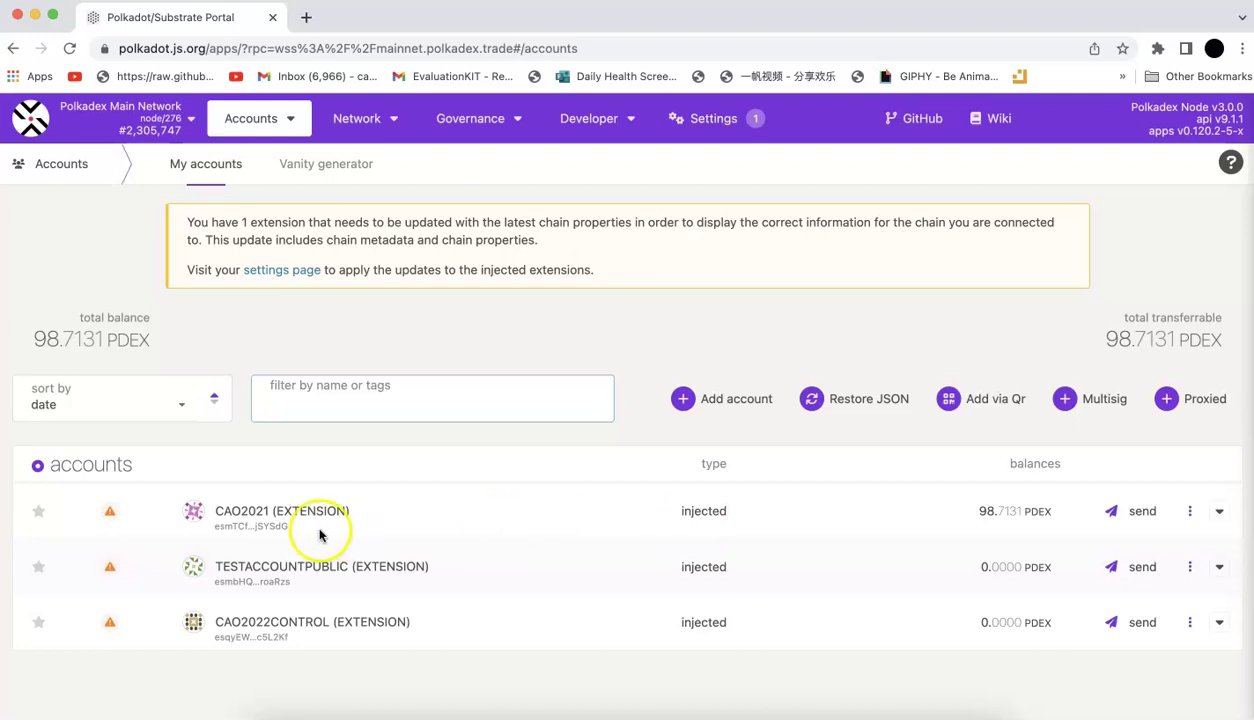
pyautogui.moveTo(977, 512); pyautogui.dragTo(1049, 513)
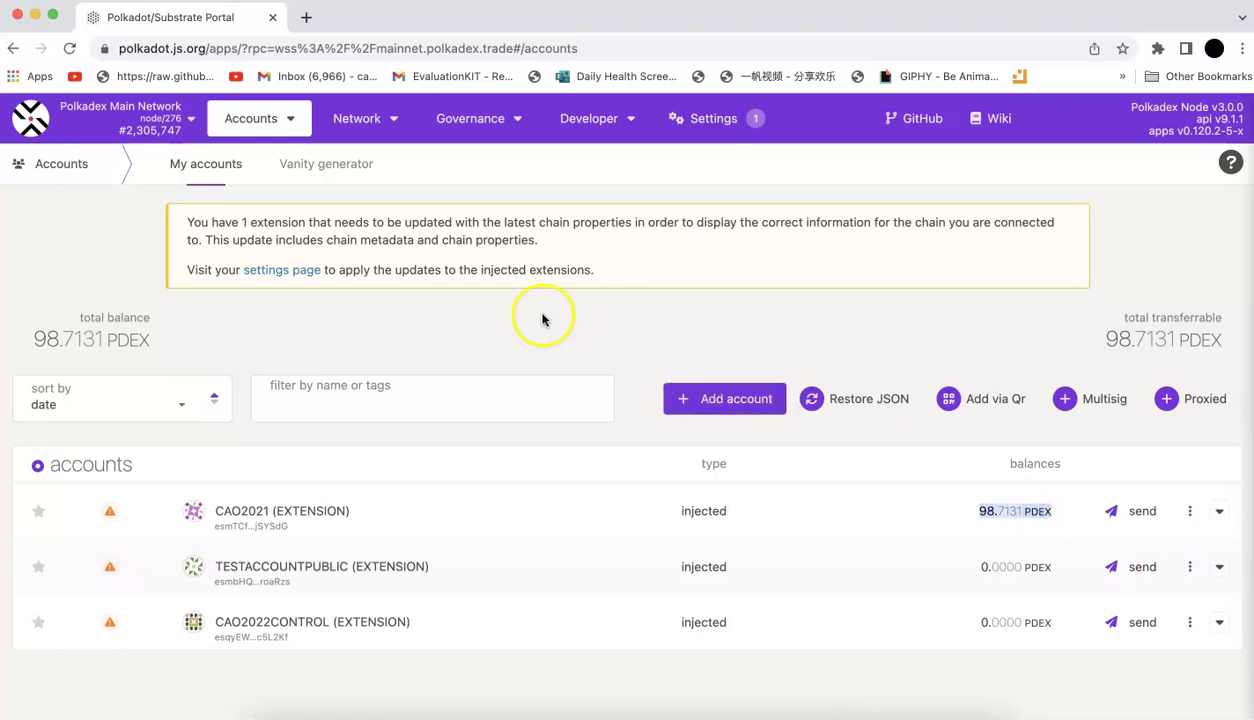
pyautogui.click(286, 270)
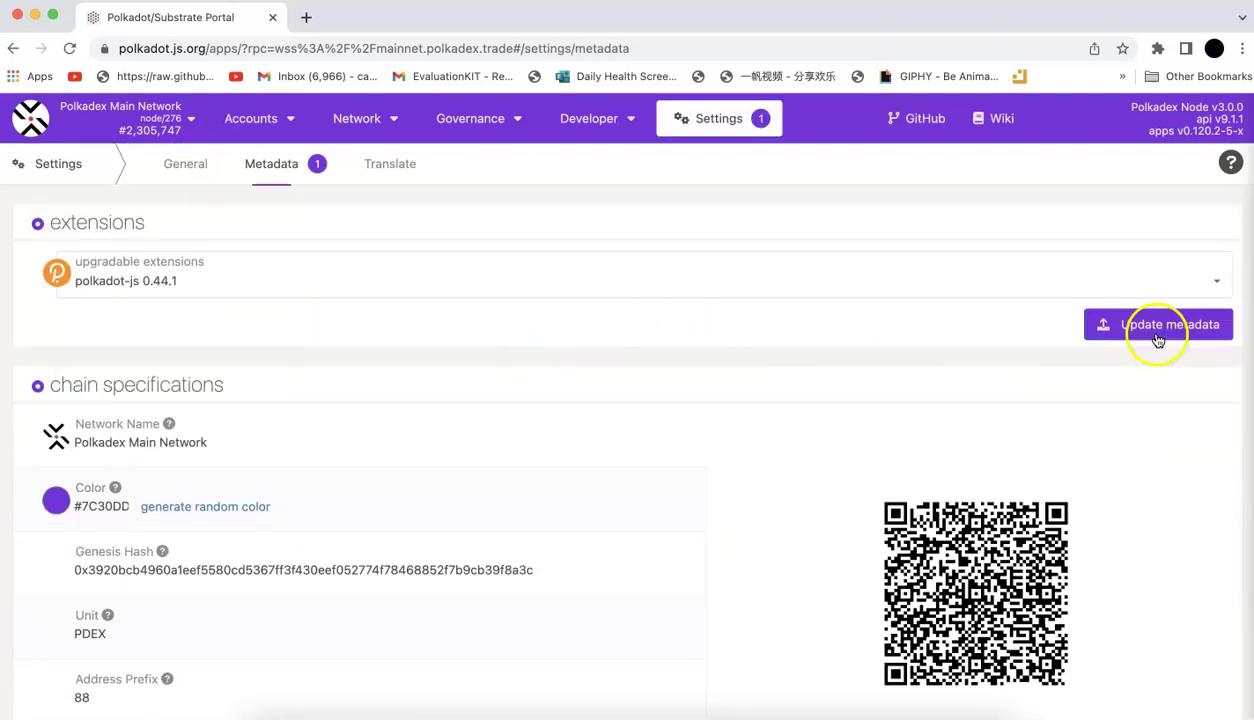
pyautogui.click(1152, 324)
pyautogui.click(370, 500)
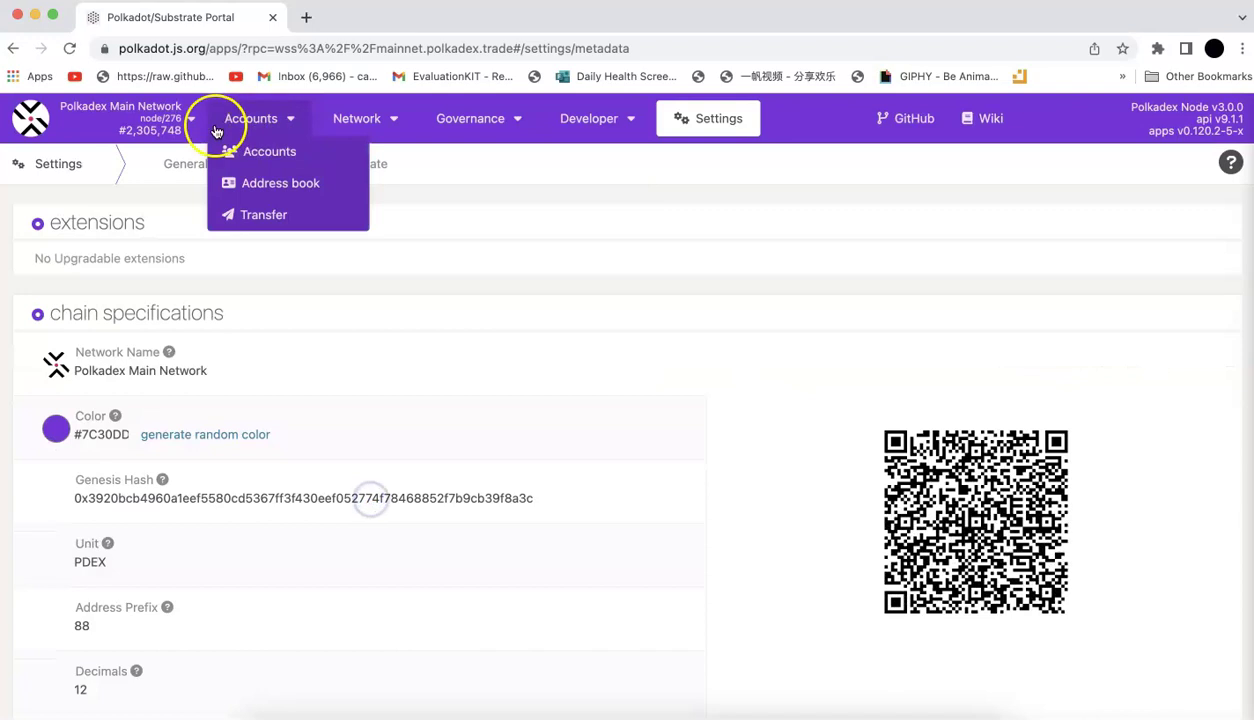
pyautogui.moveTo(378, 116)
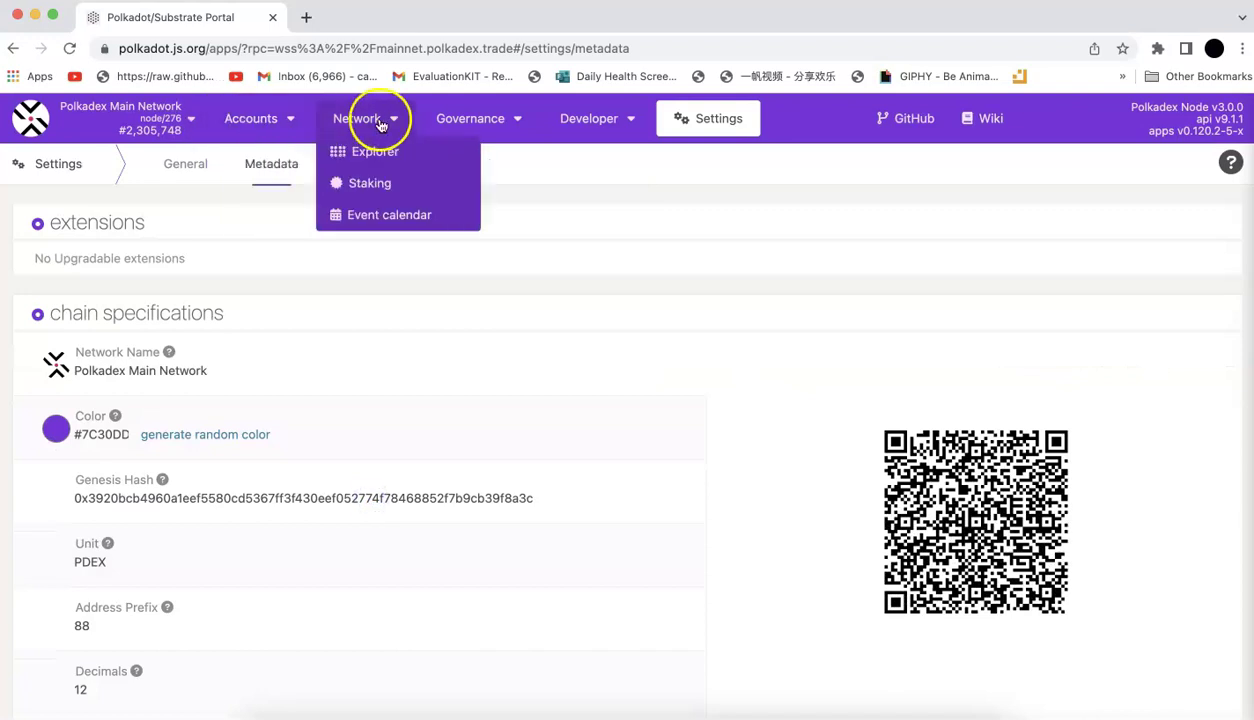
# Go to Network > Staking and open the Targets tab of Polkadex validators
pyautogui.click(367, 187)
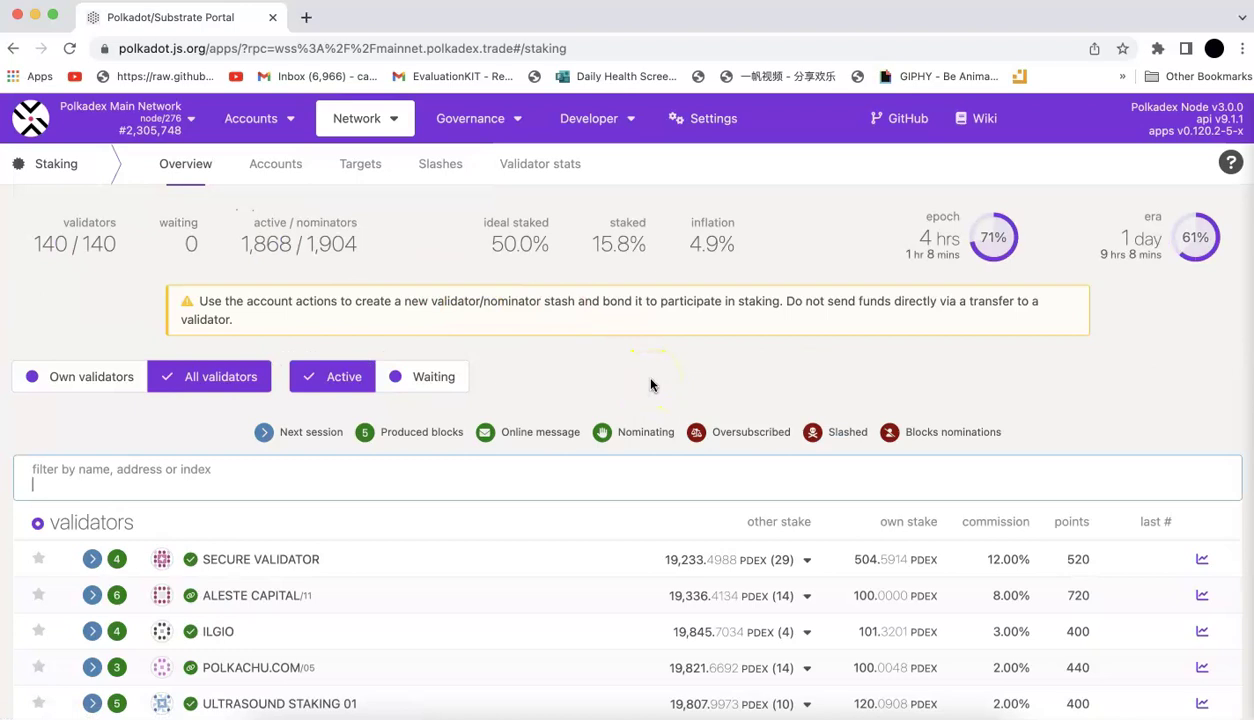
pyautogui.scroll(-1, 650, 385)
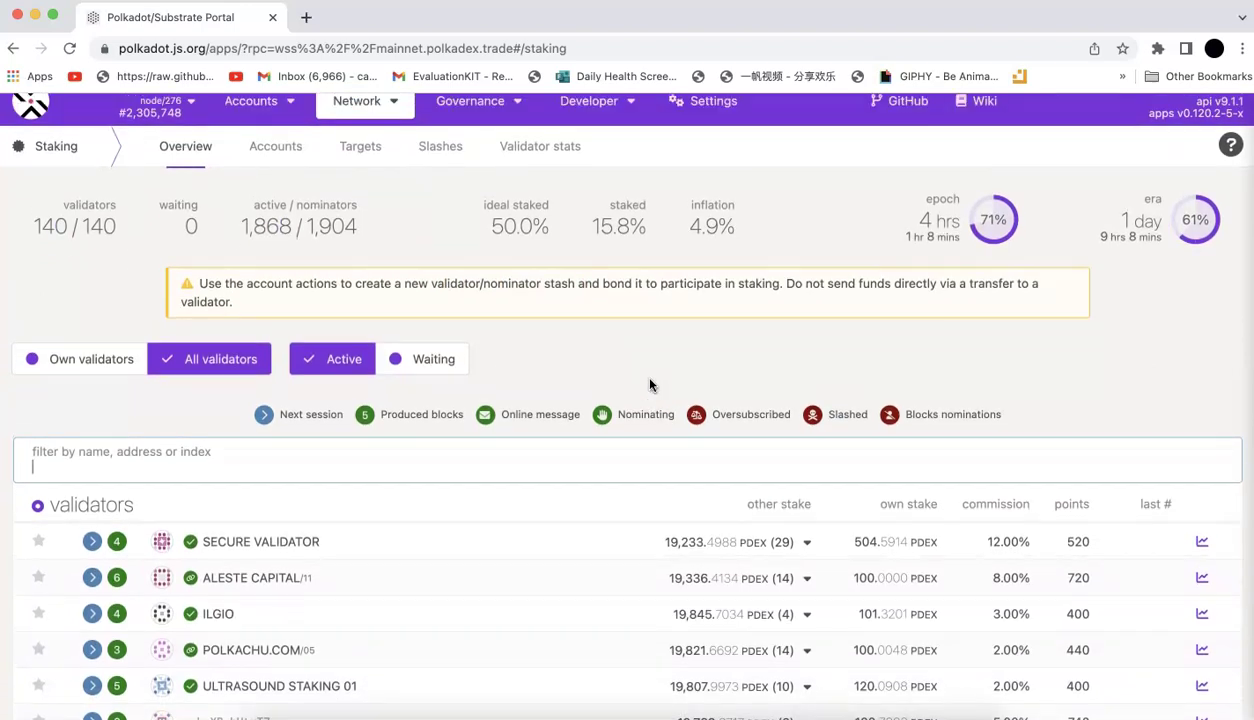
pyautogui.scroll(1, 476, 213)
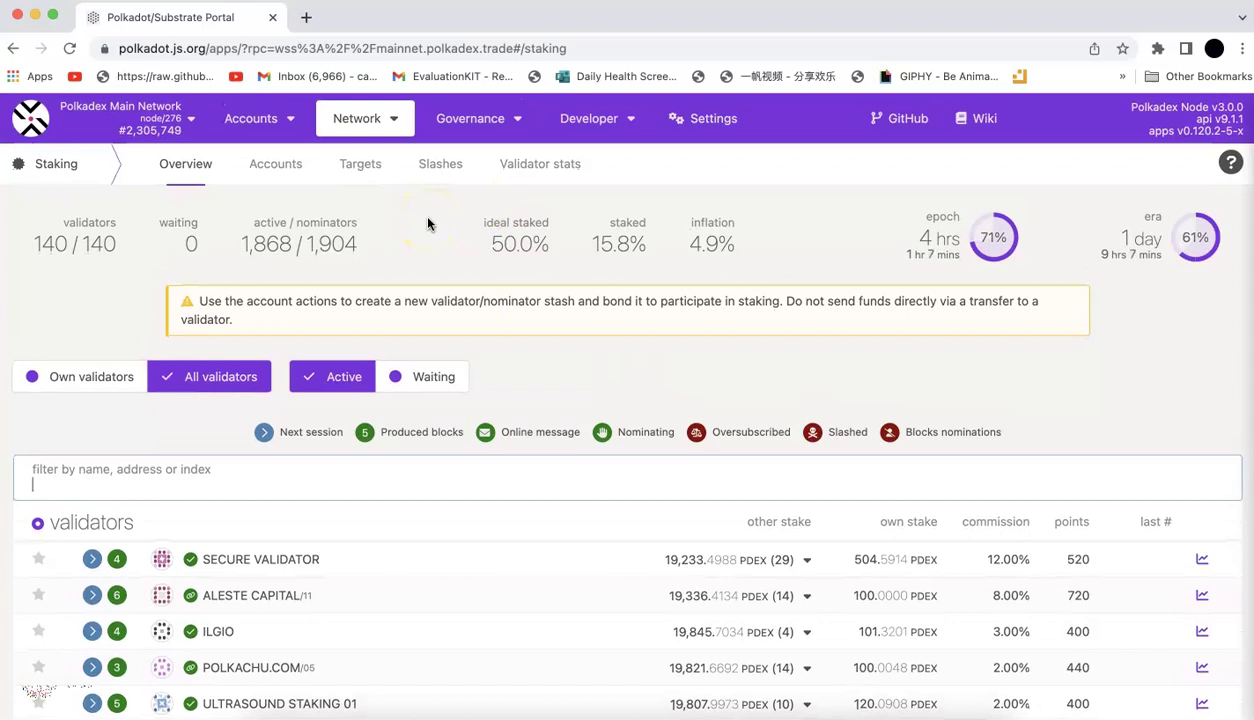
pyautogui.click(355, 170)
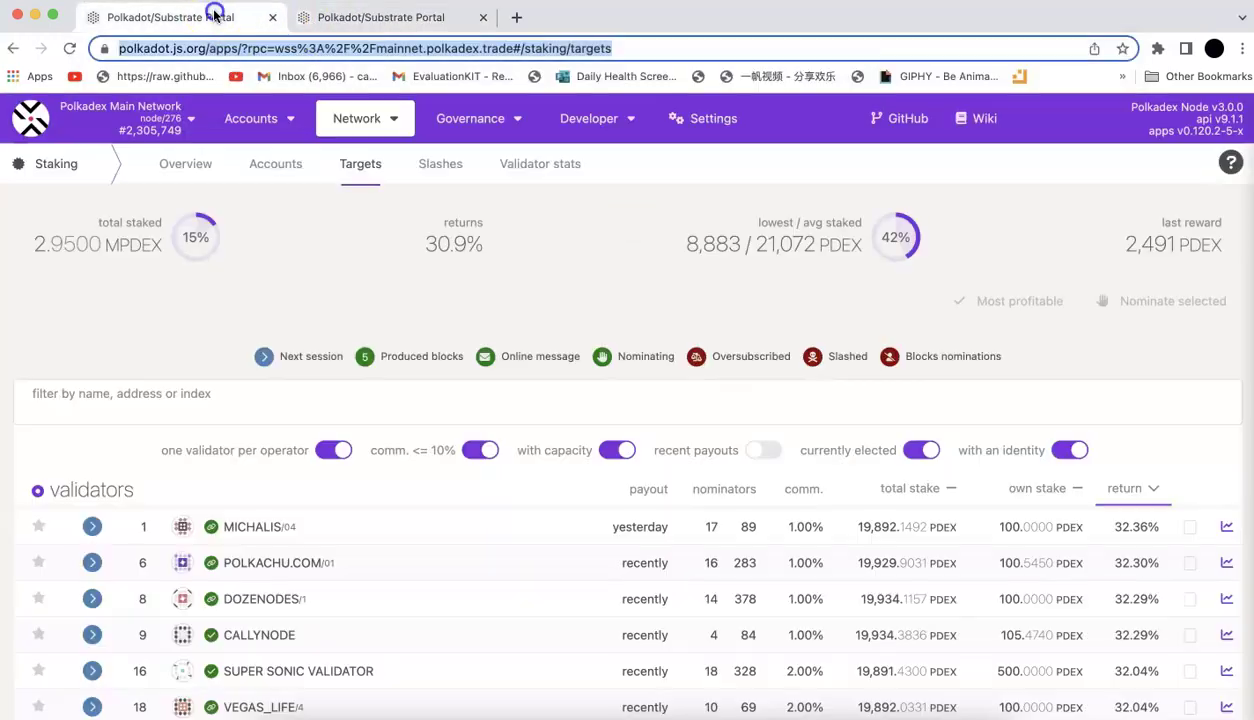
pyautogui.scroll(-4, 555, 411)
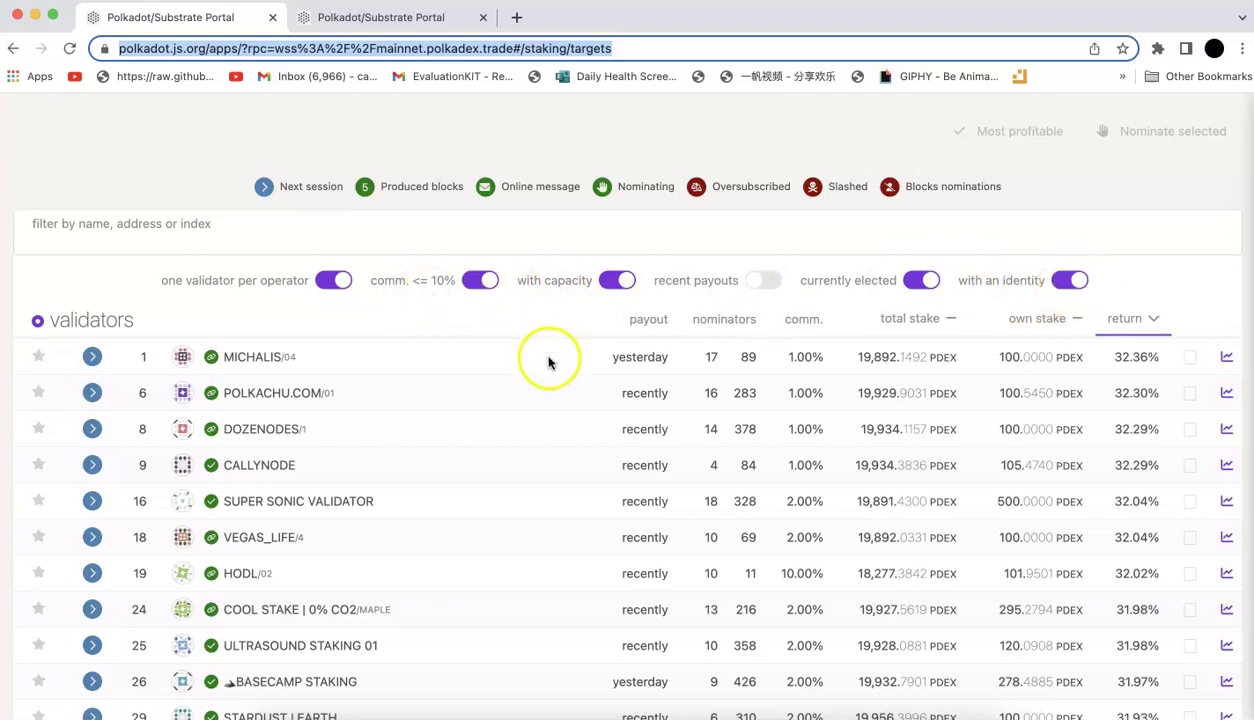
pyautogui.scroll(-1, 557, 388)
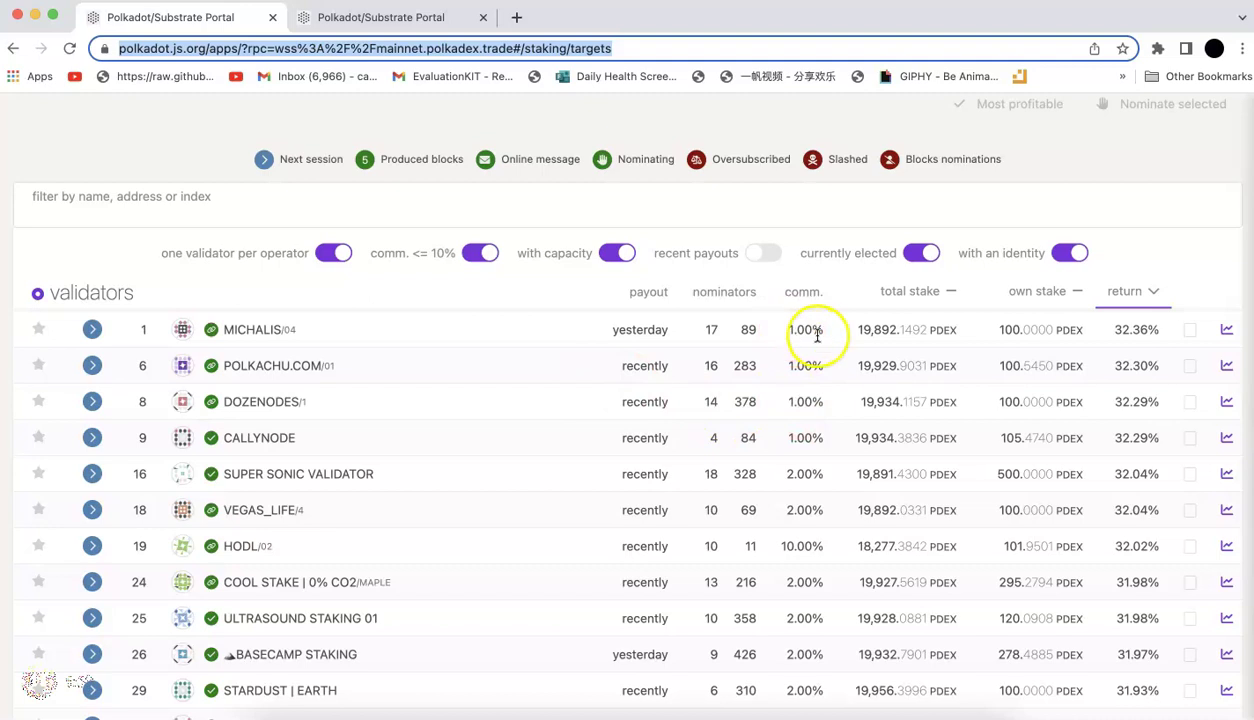
pyautogui.moveTo(779, 332); pyautogui.dragTo(805, 468)
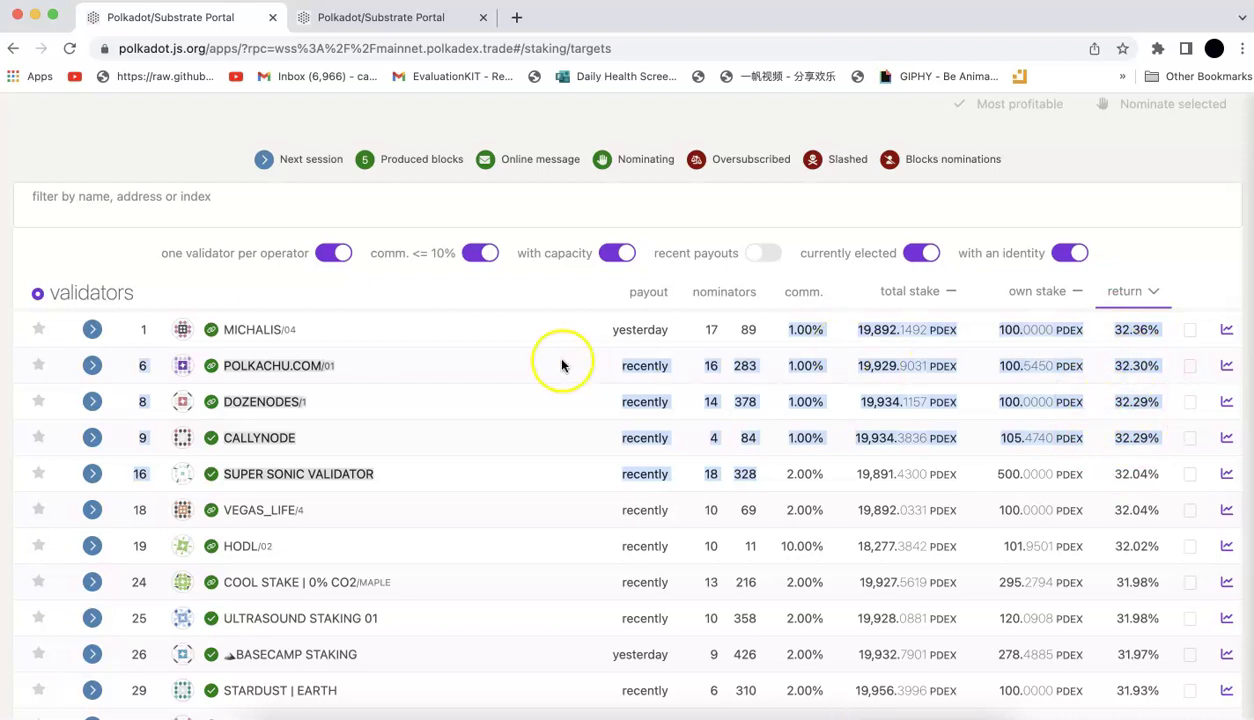
pyautogui.click(495, 328)
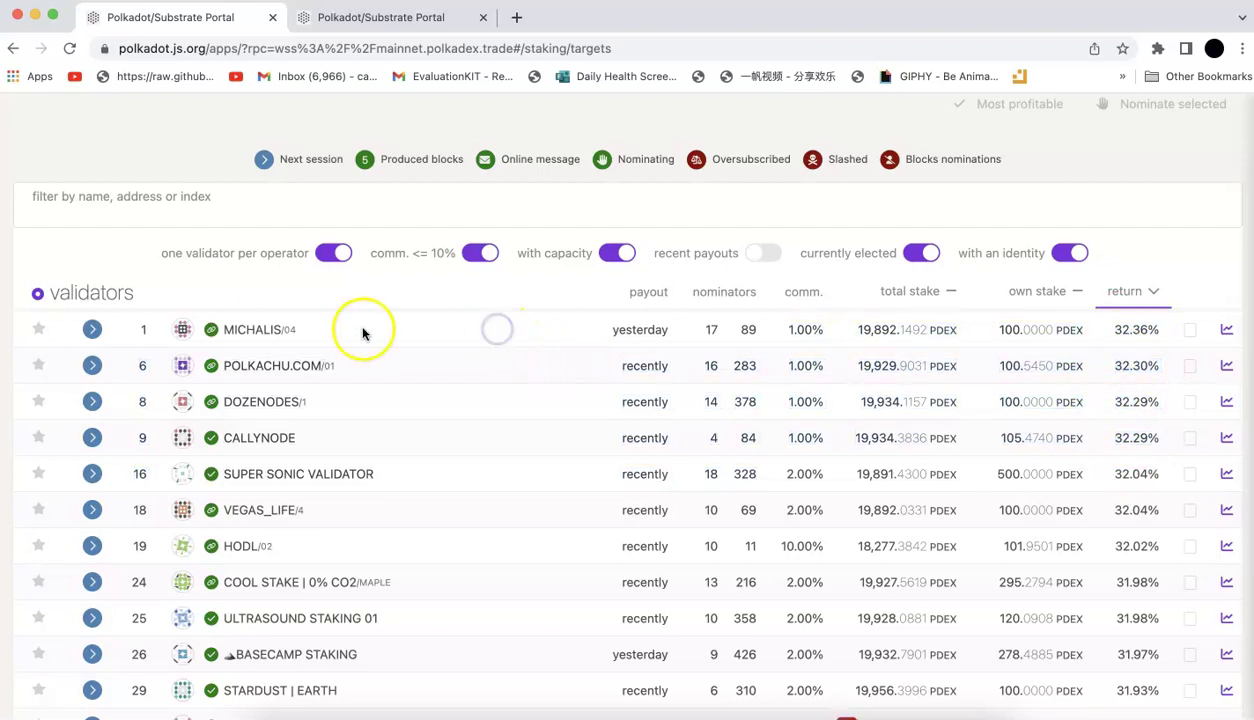
# In the second browser tab, open Staking > Accounts, which shows no stashes yet
pyautogui.click(352, 17)
pyautogui.moveTo(360, 118)
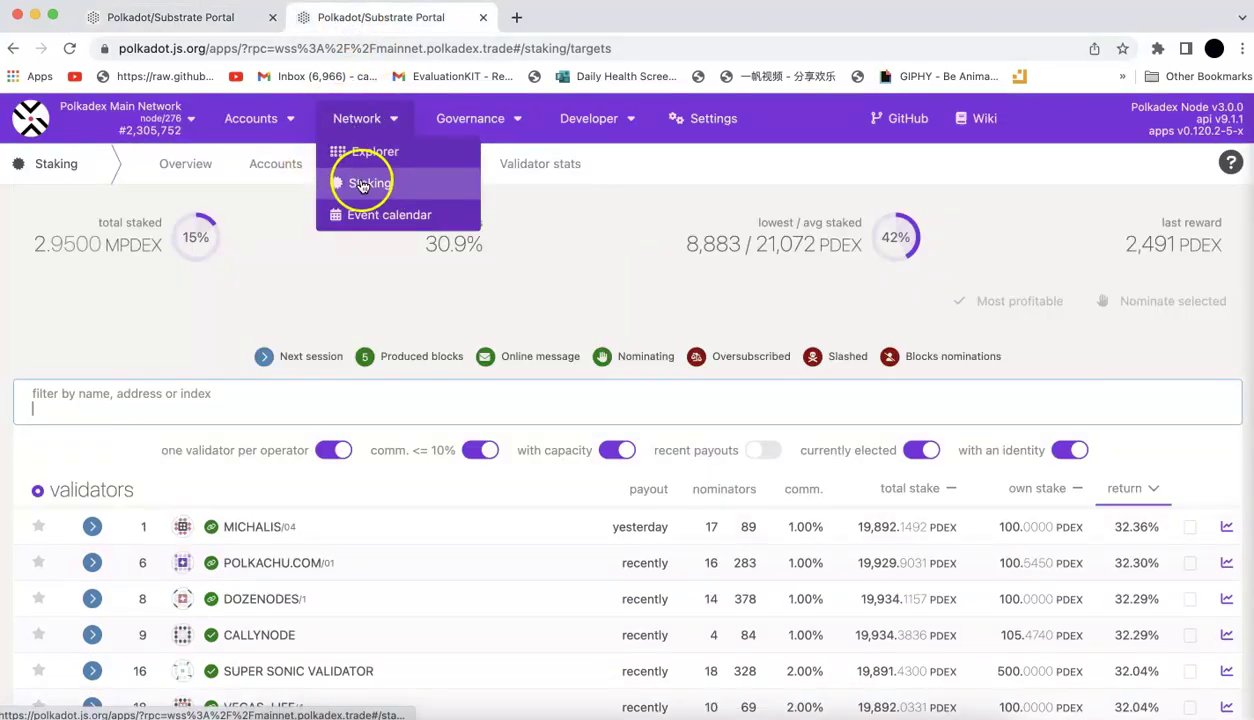
pyautogui.click(362, 185)
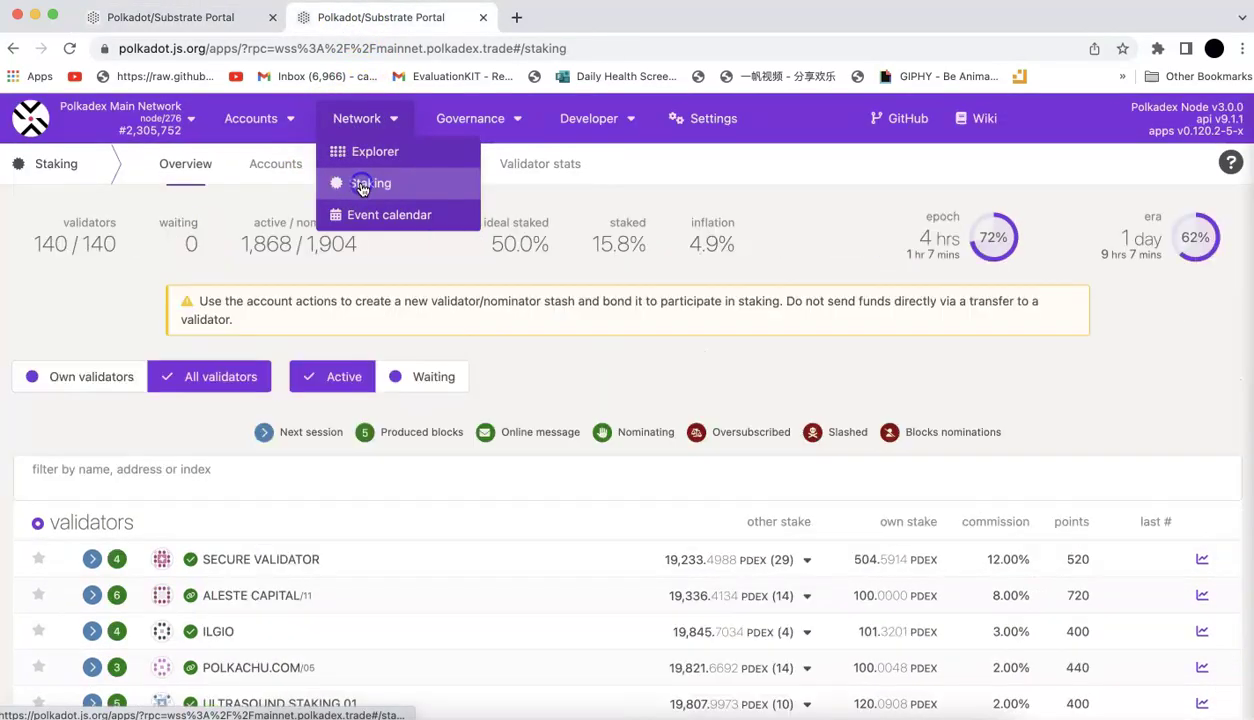
pyautogui.click(265, 172)
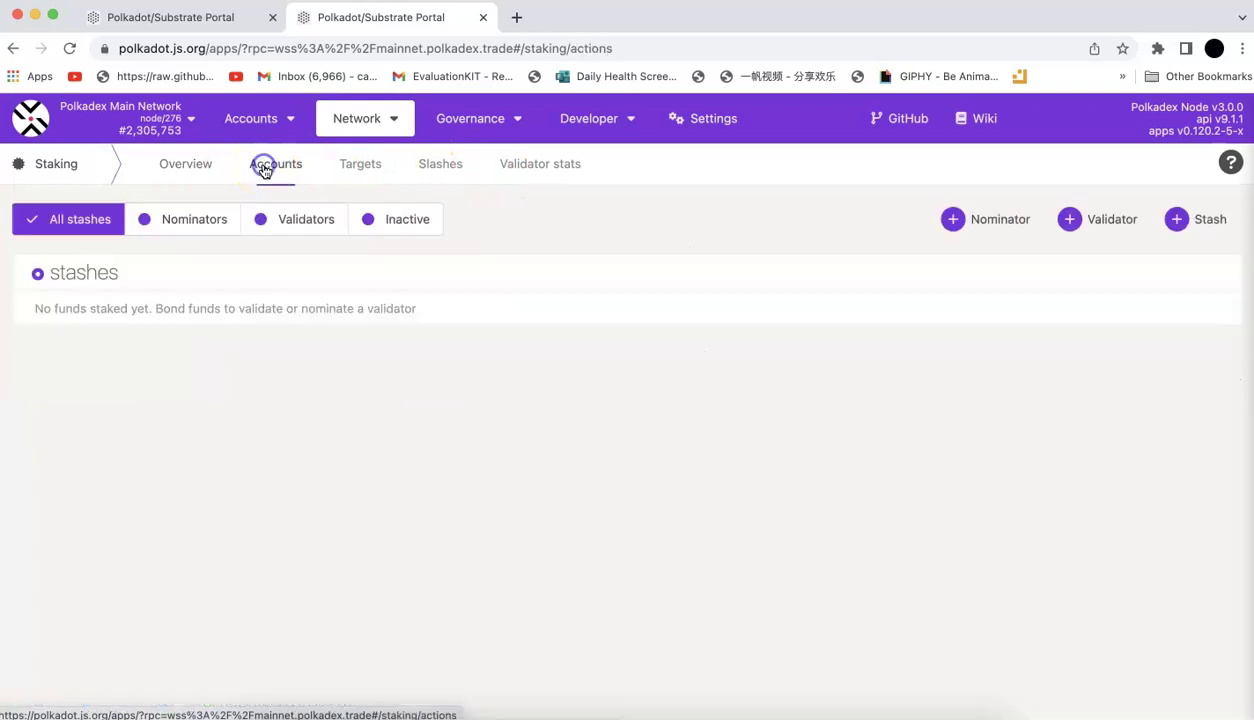
# Start a new nominator, trying CAO2022CONTROL as controller, then keeping CAO2021 (EXTENSION) instead
pyautogui.click(985, 220)
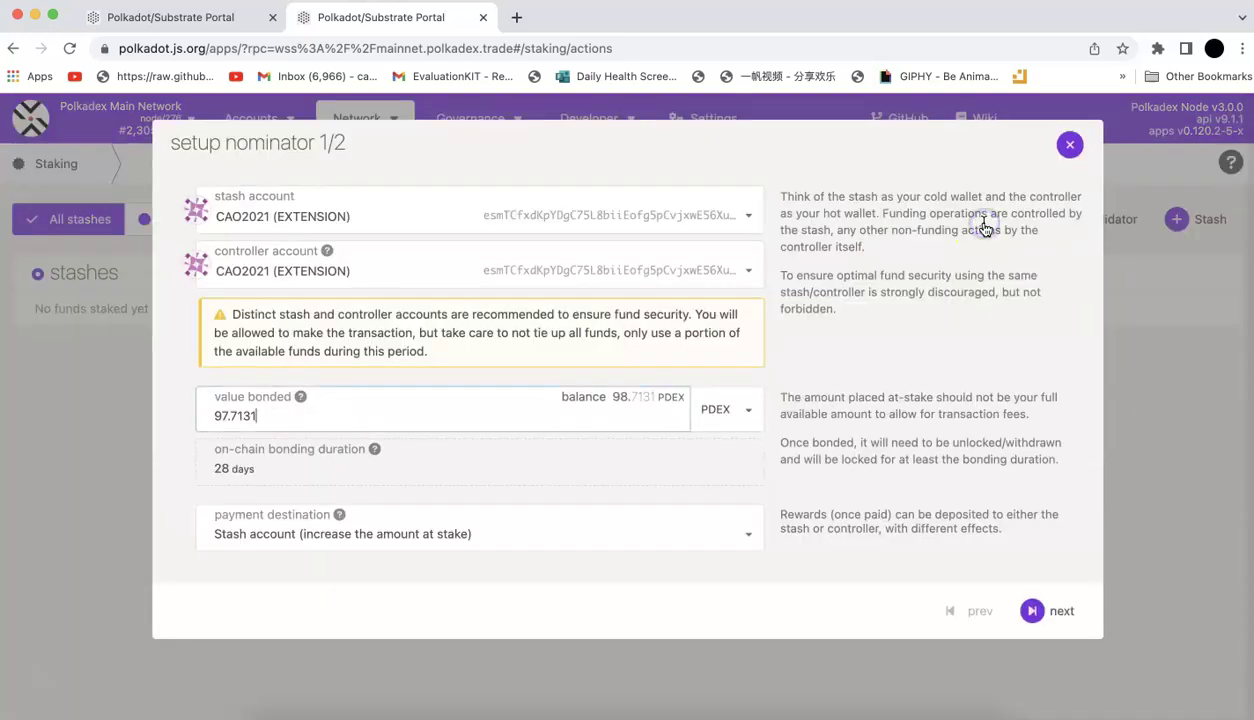
pyautogui.click(272, 268)
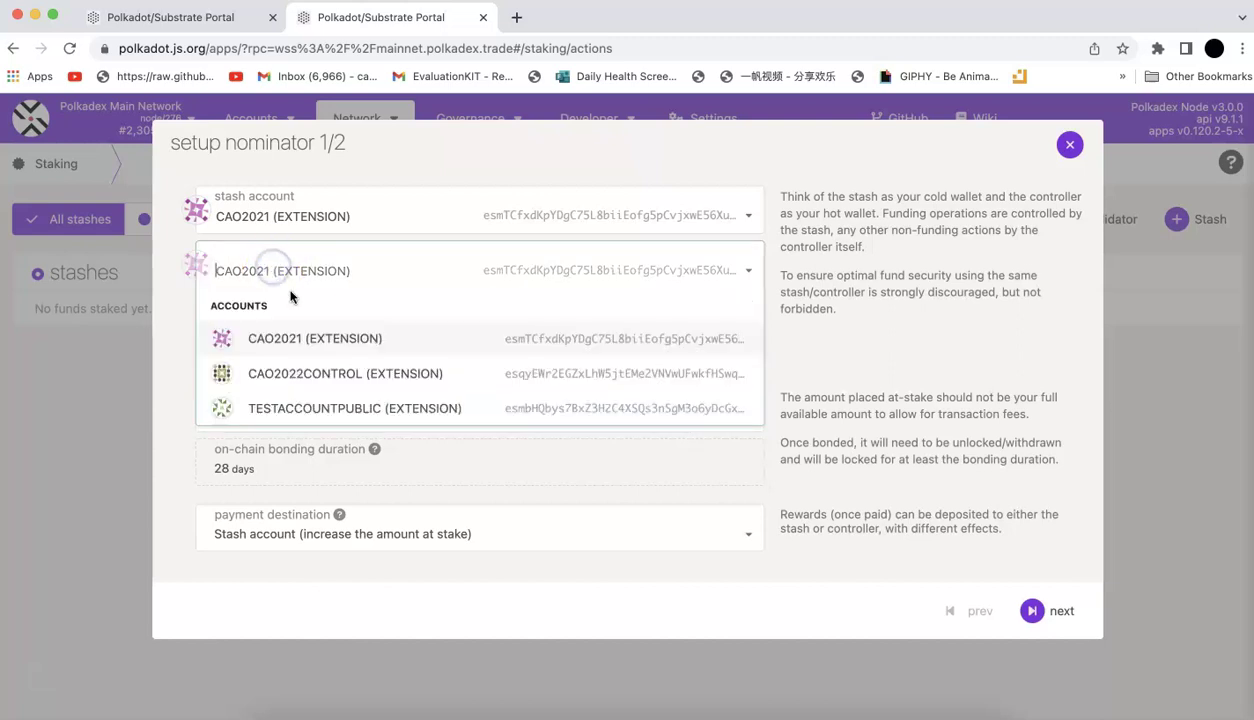
pyautogui.click(284, 373)
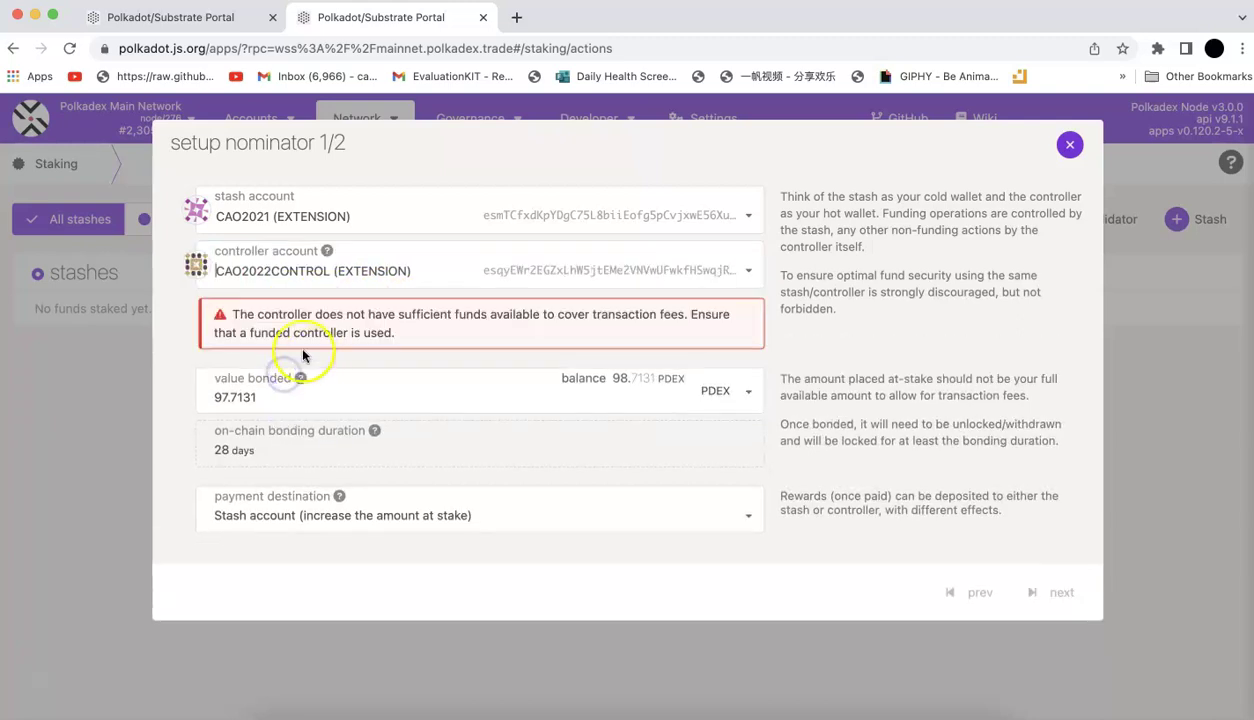
pyautogui.click(341, 268)
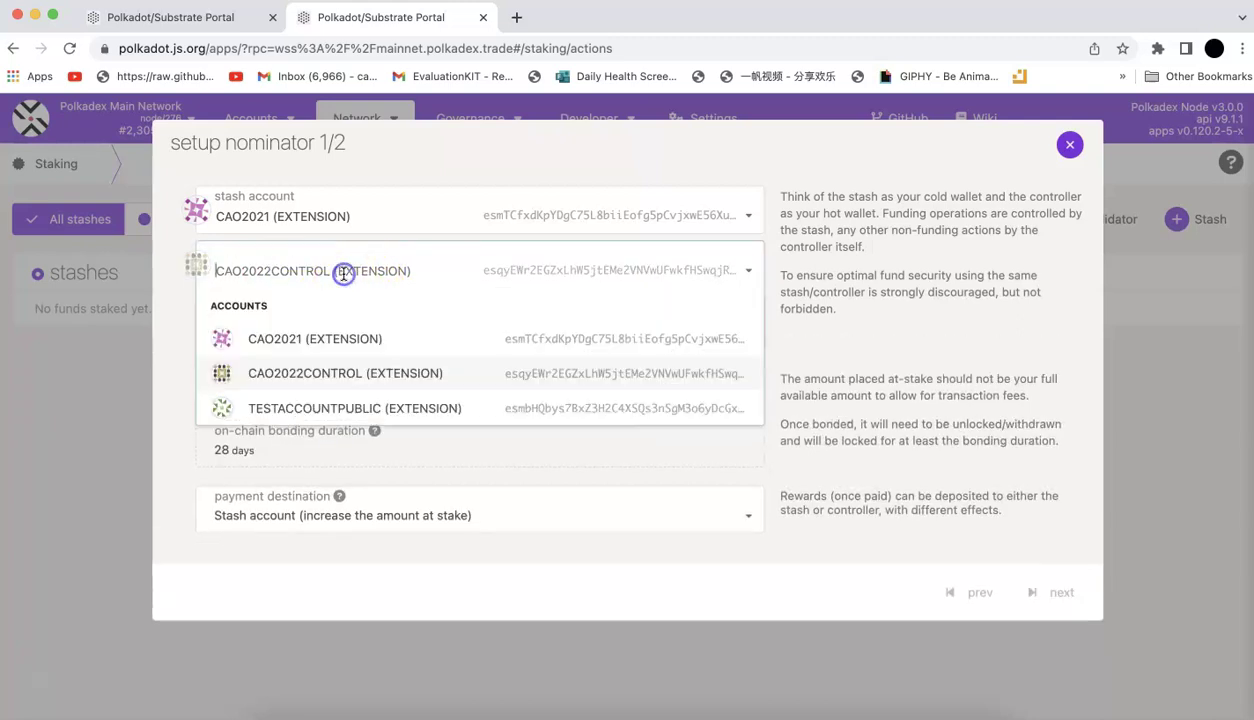
pyautogui.click(325, 336)
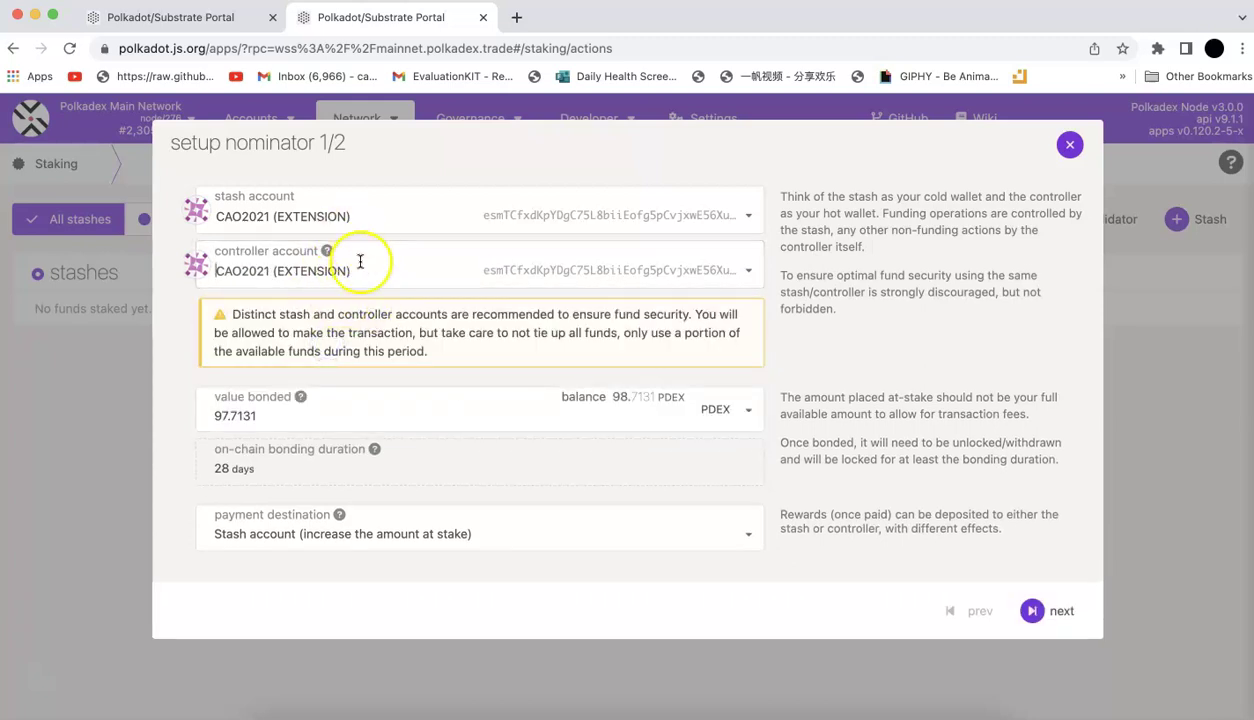
pyautogui.click(340, 286)
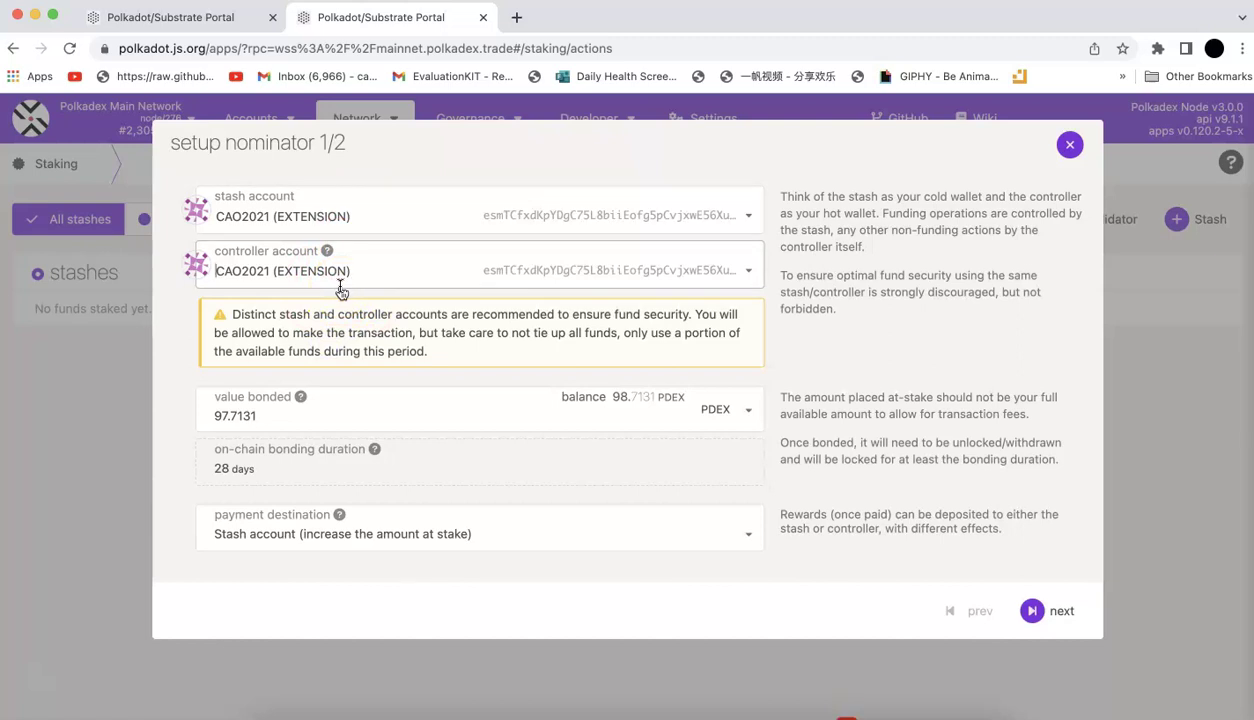
pyautogui.click(352, 267)
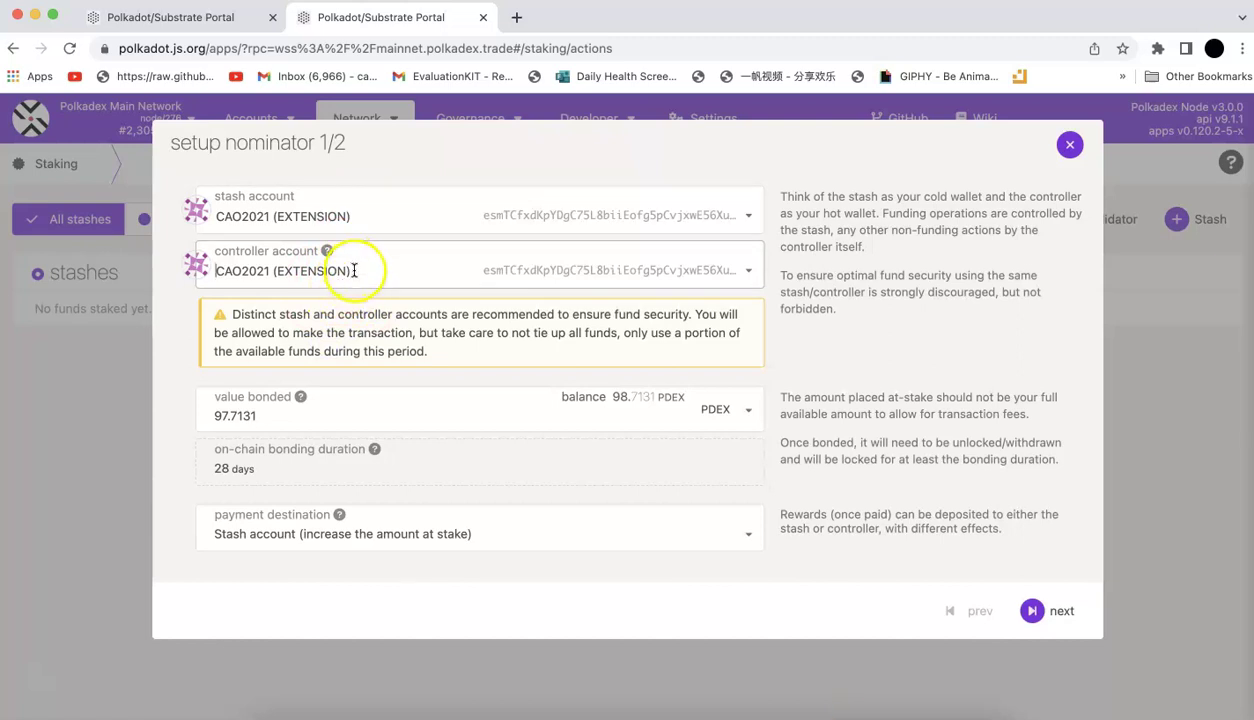
pyautogui.click(354, 270)
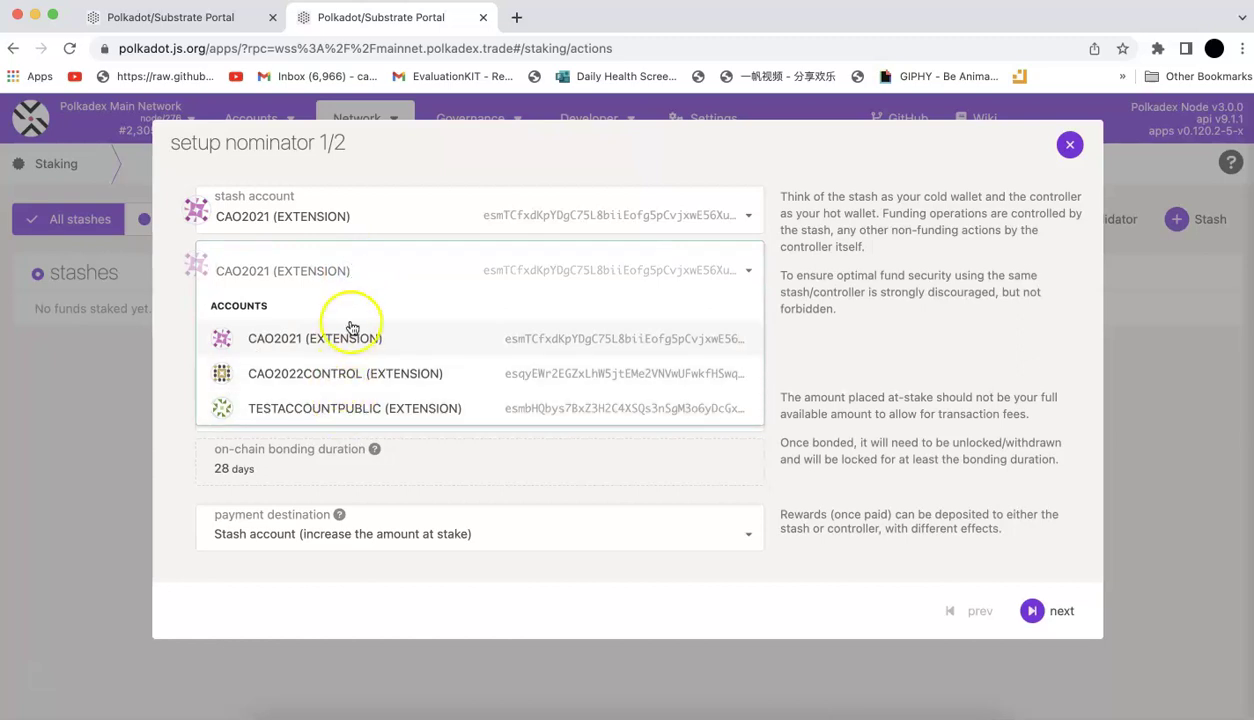
pyautogui.click(780, 300)
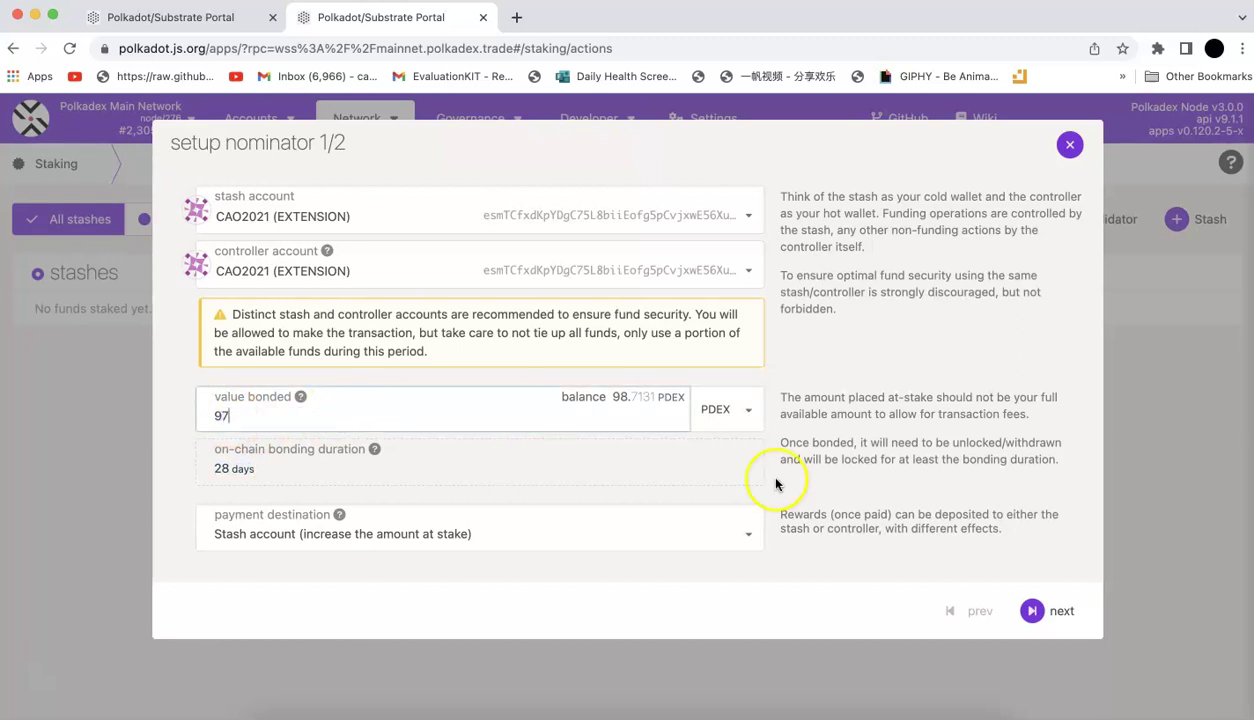
# With 97 PDEX bonded, advance to nominator setup step 2/2
pyautogui.click(1040, 610)
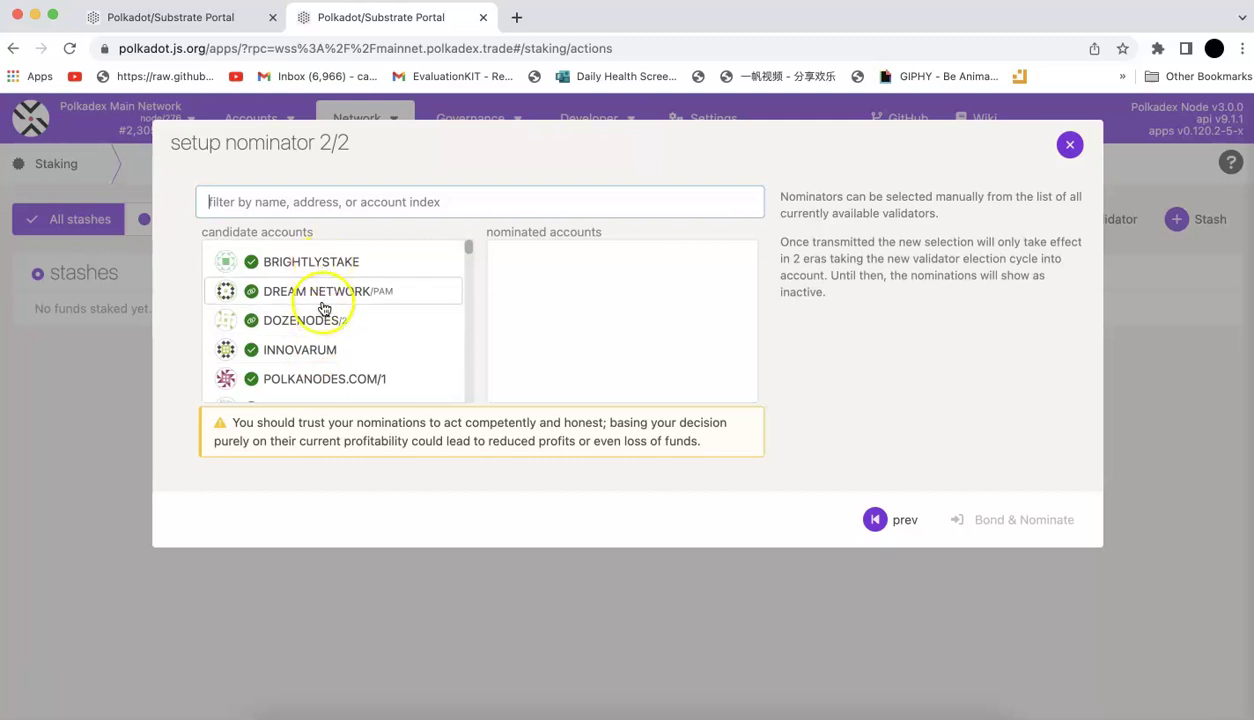
# Copy the MICHALIS address from Targets and add MICHALIS to the nominated accounts
pyautogui.click(175, 18)
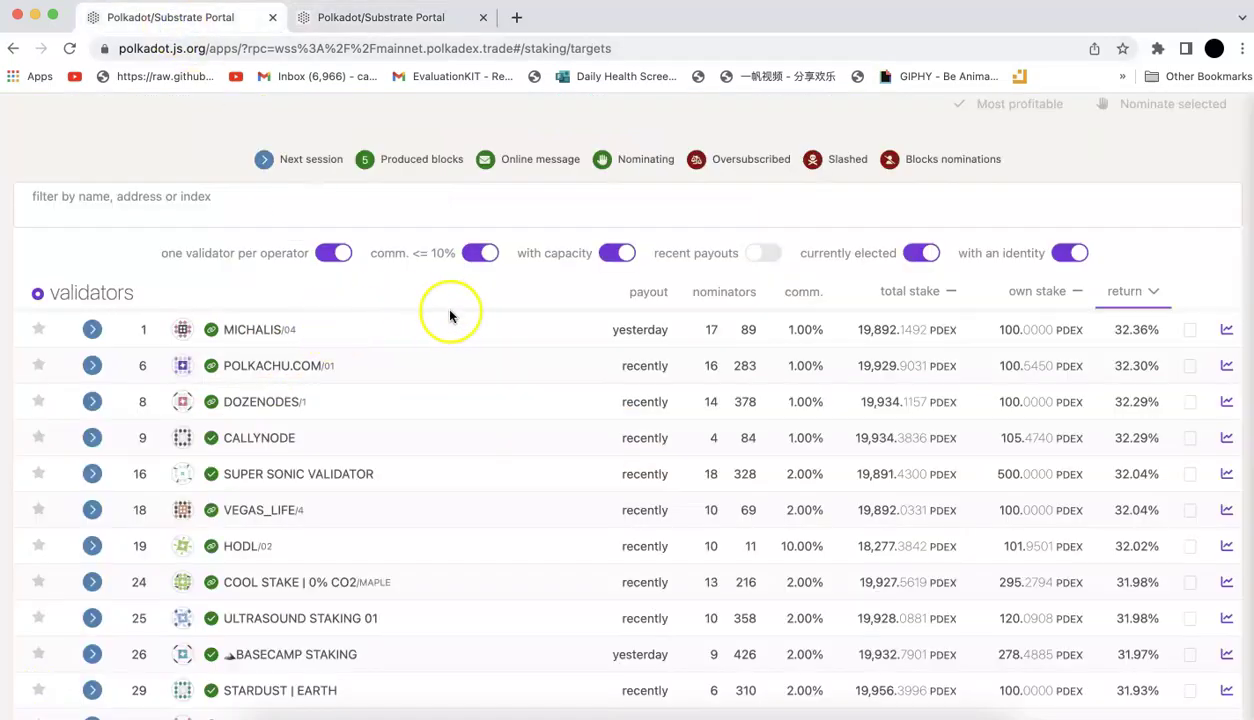
pyautogui.scroll(-1, 537, 360)
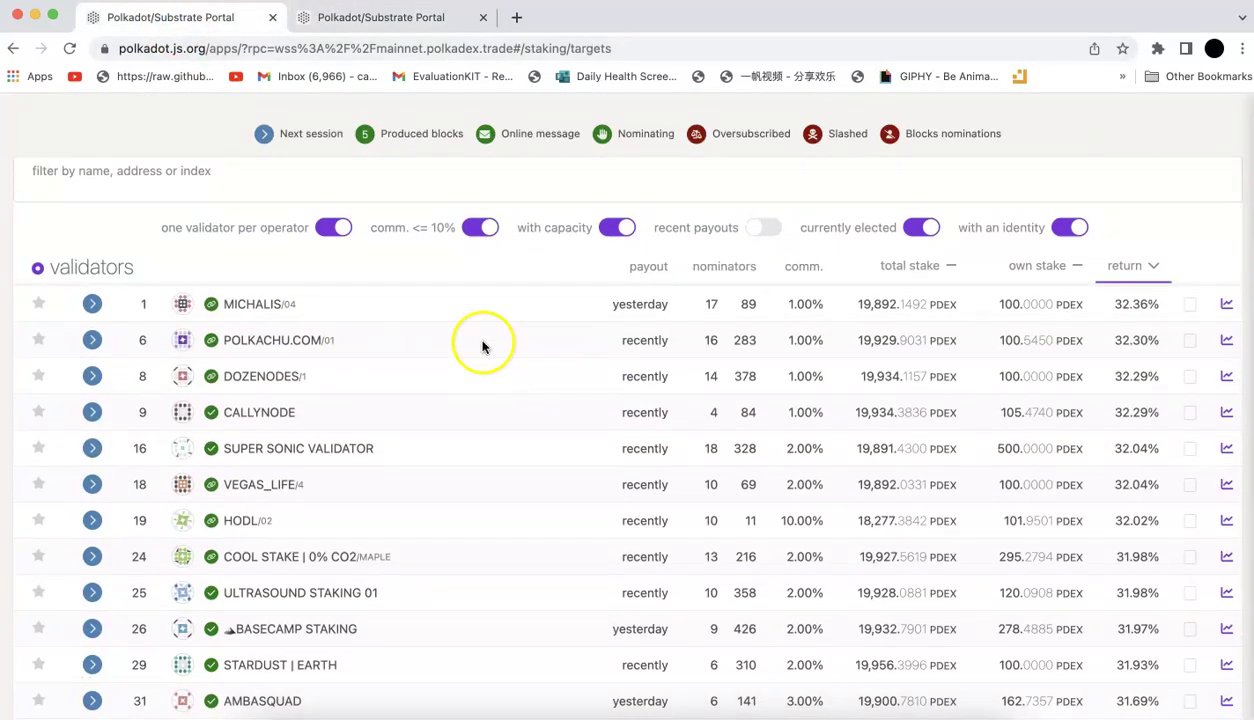
pyautogui.click(251, 308)
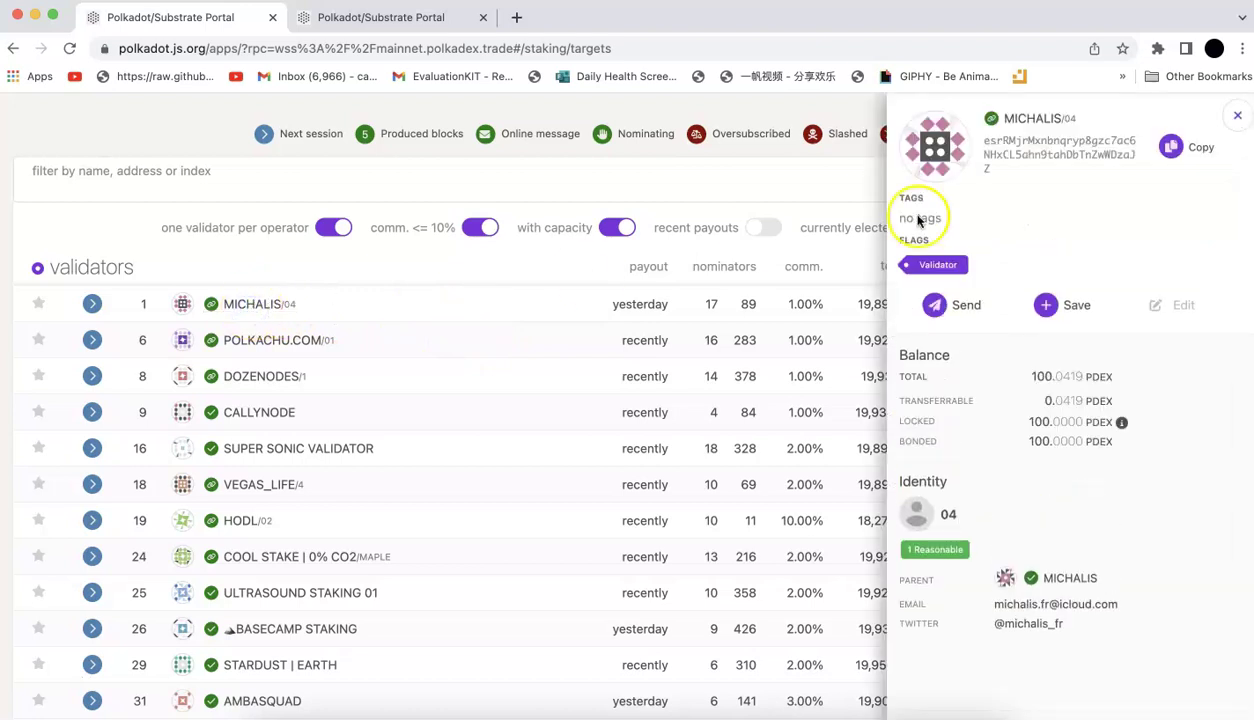
pyautogui.click(926, 145)
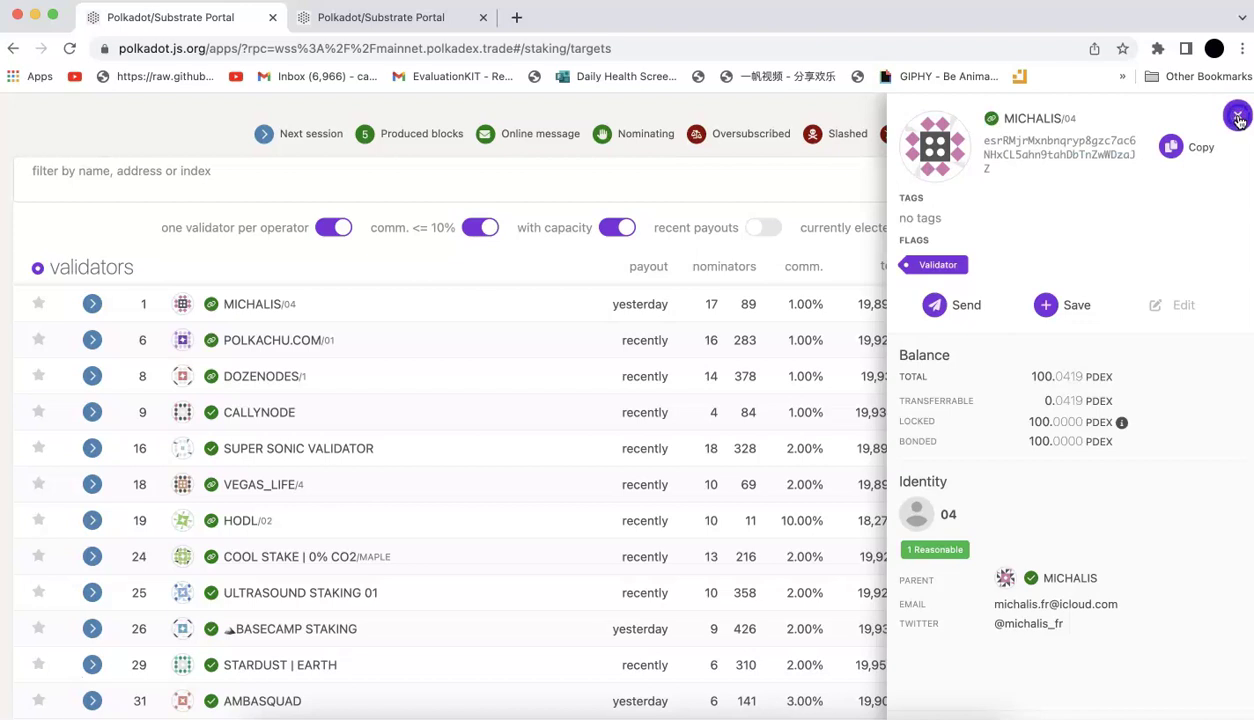
pyautogui.click(1228, 113)
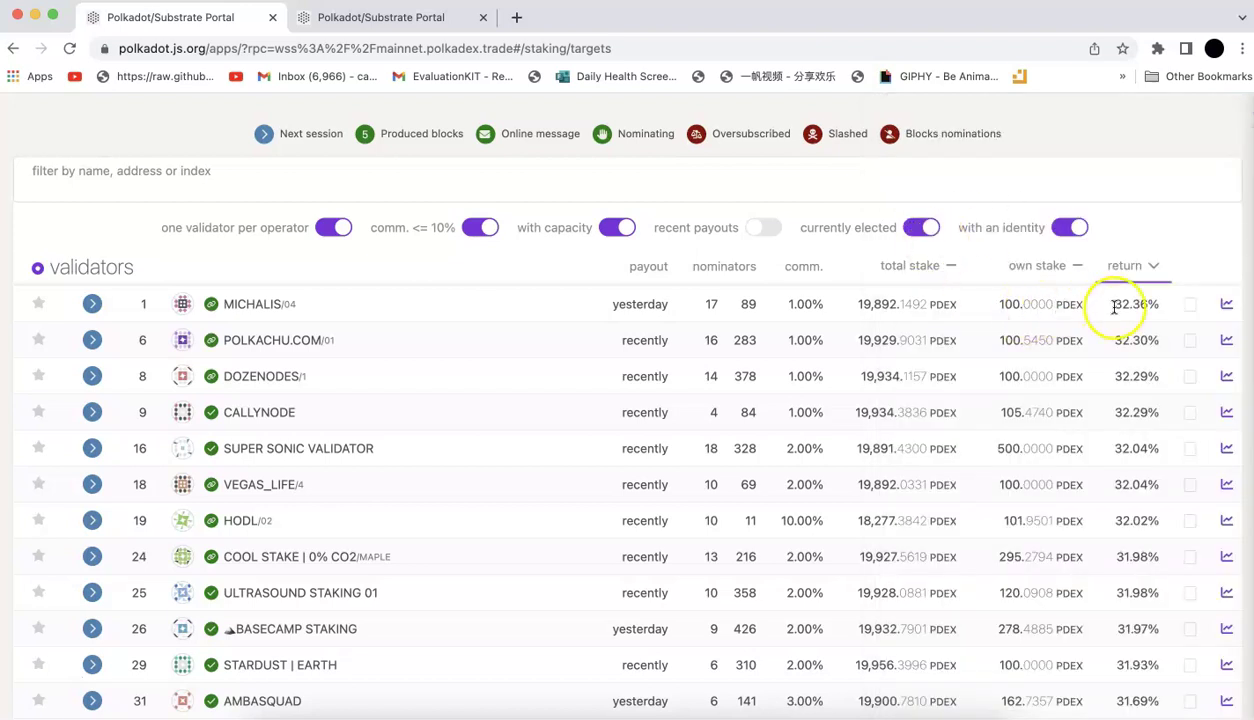
pyautogui.click(365, 19)
pyautogui.click(300, 199)
pyautogui.press('super+v')
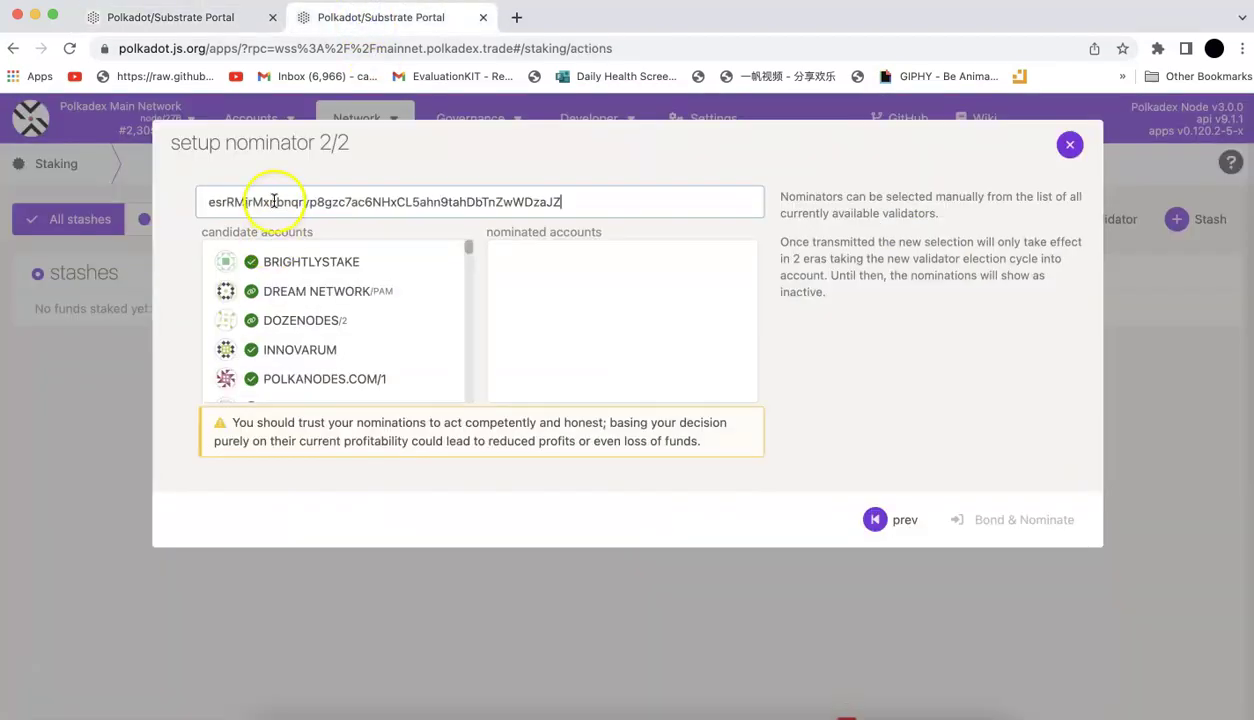
pyautogui.click(327, 263)
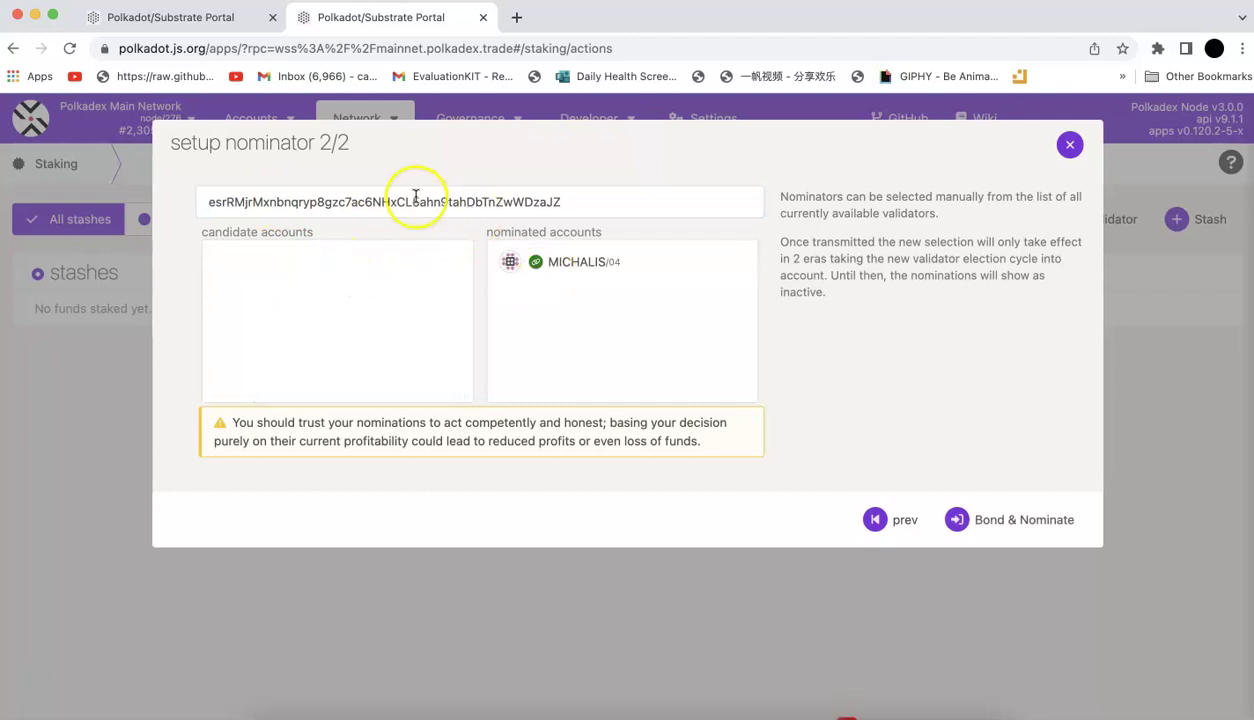
# Copy the POLKACHU.COM address into the filter and add it as a nominee
pyautogui.doubleClick(373, 202)
pyautogui.click(200, 18)
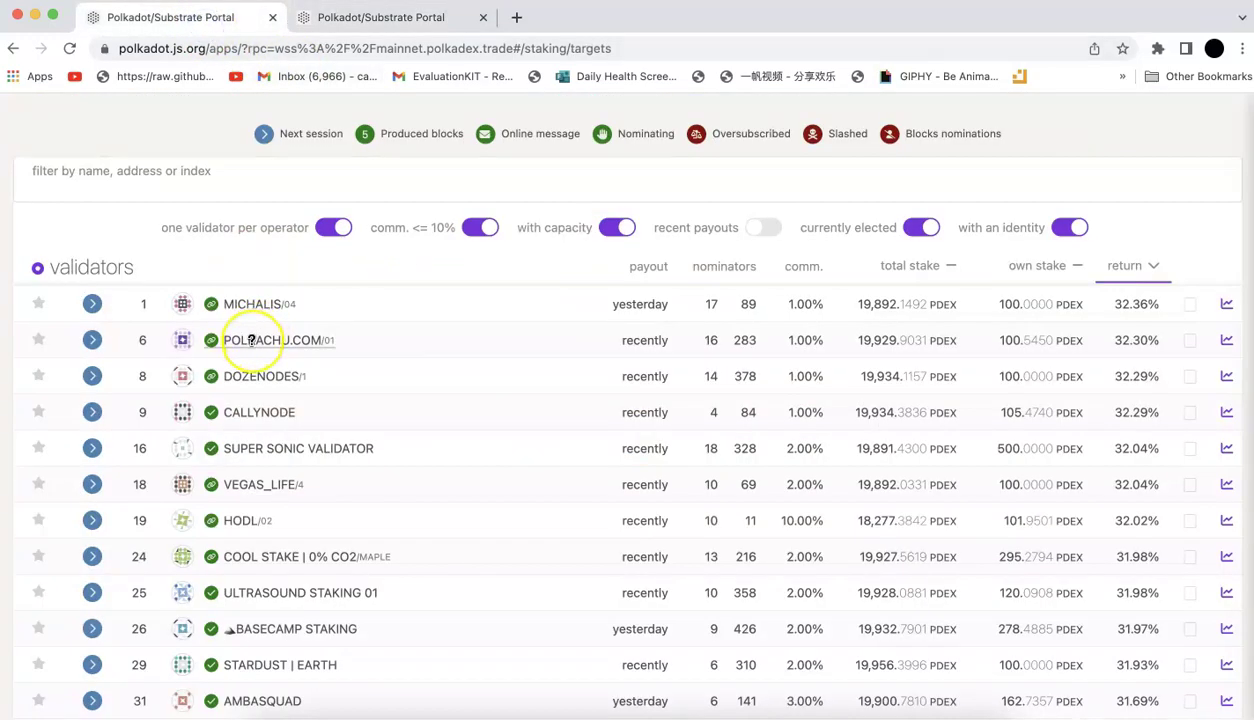
pyautogui.click(251, 340)
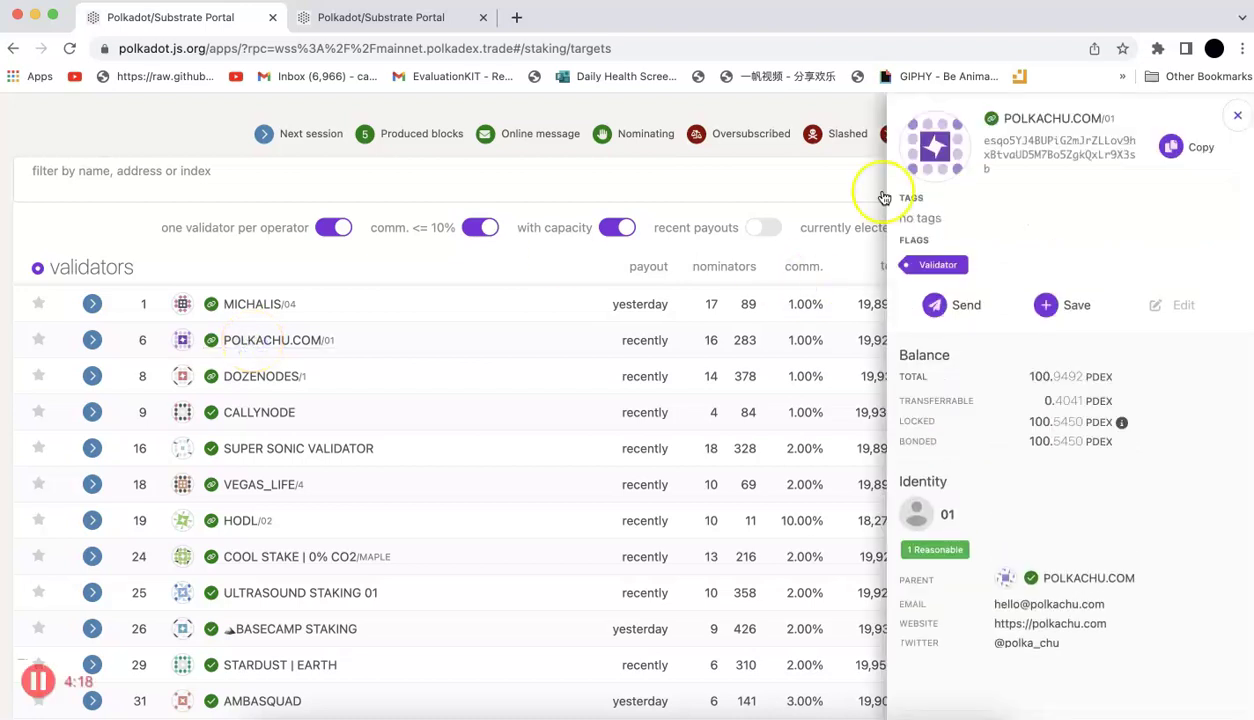
pyautogui.click(910, 142)
pyautogui.click(408, 24)
pyautogui.hotkey('ctrl', 'v')
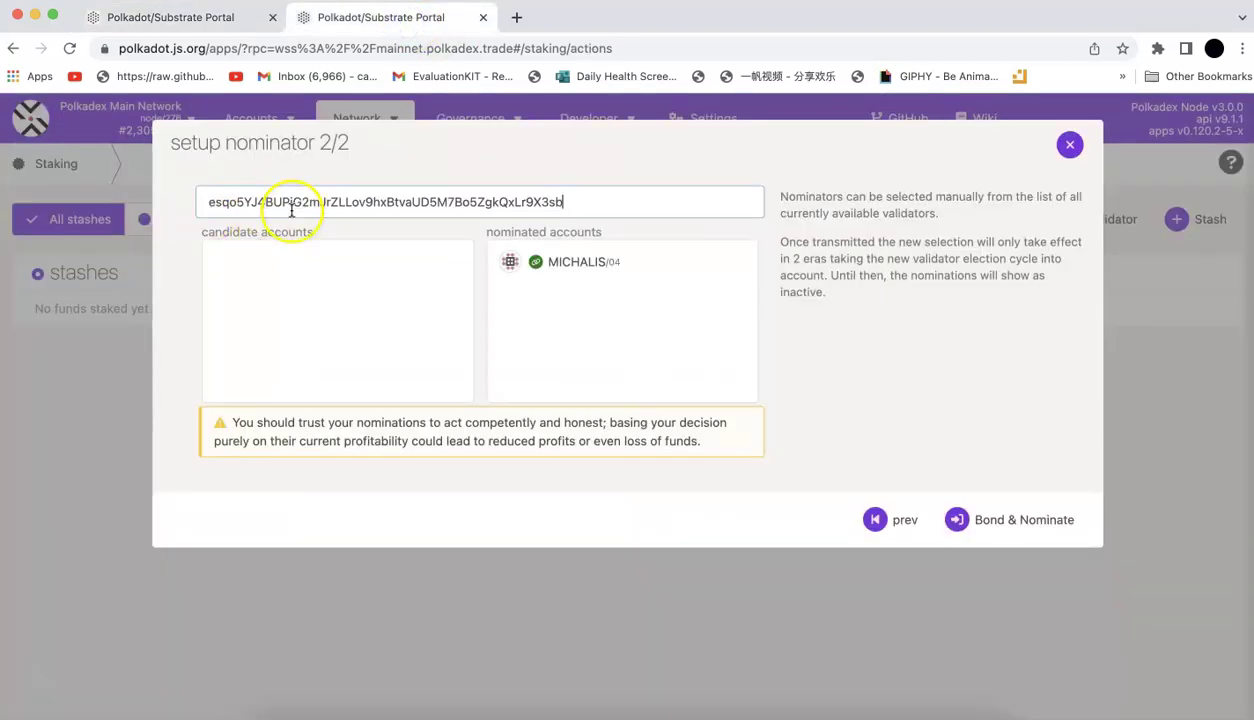
pyautogui.click(345, 258)
# Copy the DOZENODES address into the filter and add it as a nominee
pyautogui.click(200, 17)
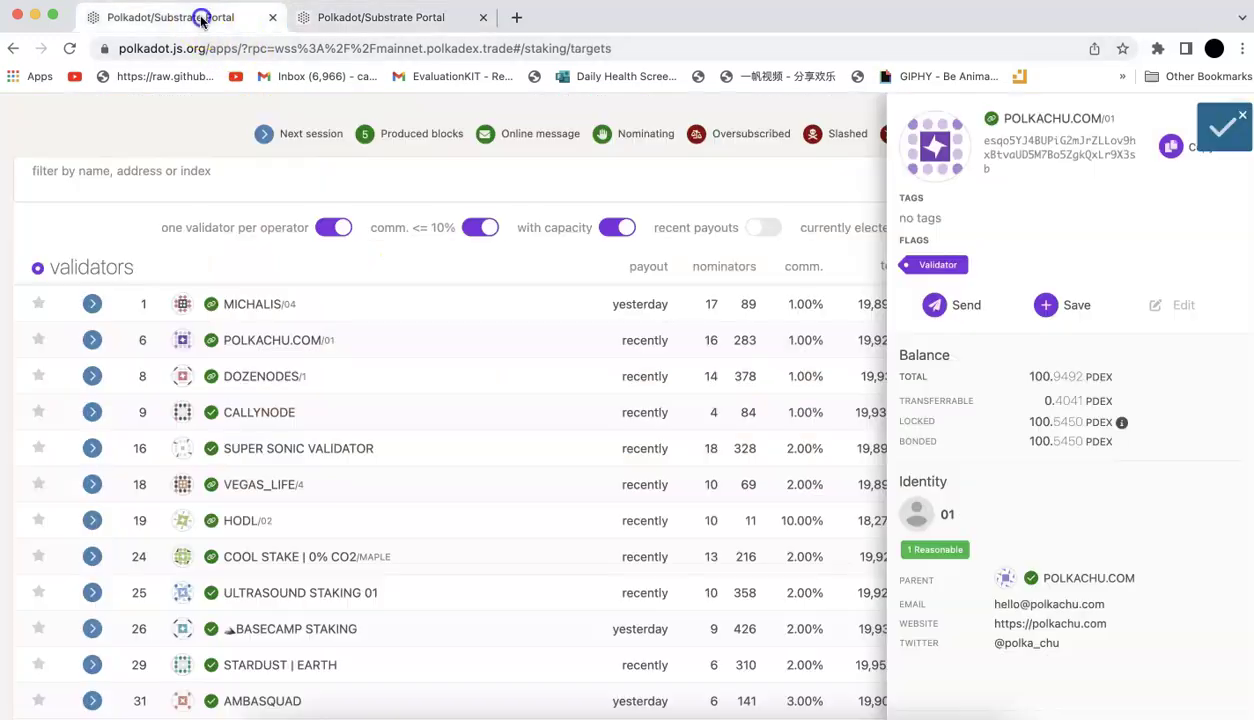
pyautogui.click(251, 376)
pyautogui.click(916, 148)
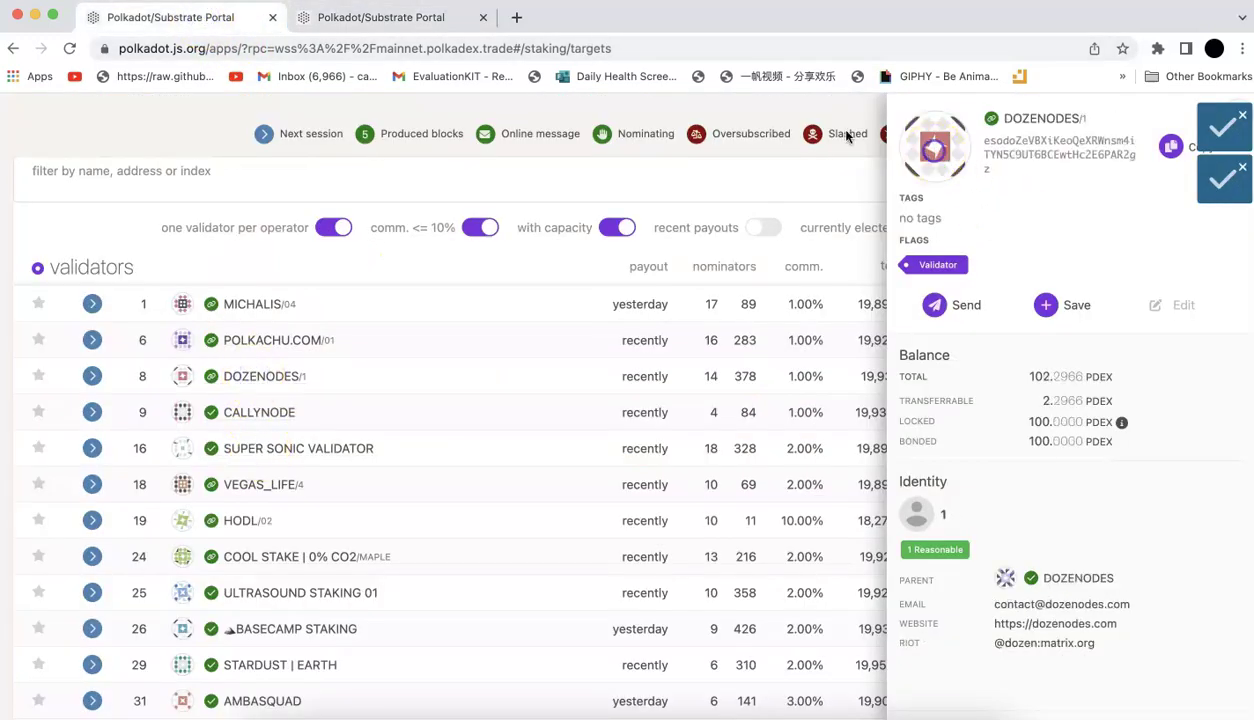
pyautogui.click(430, 17)
pyautogui.click(344, 201)
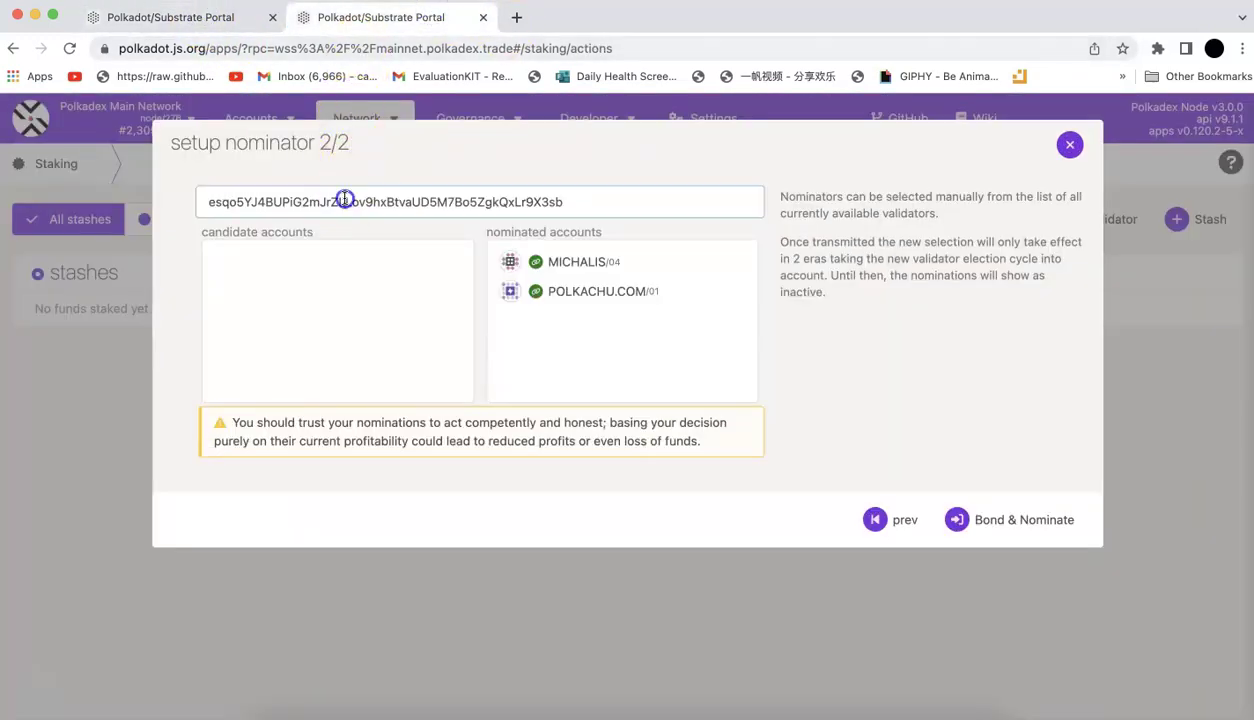
pyautogui.hotkey('ctrl', 'v')
pyautogui.click(330, 262)
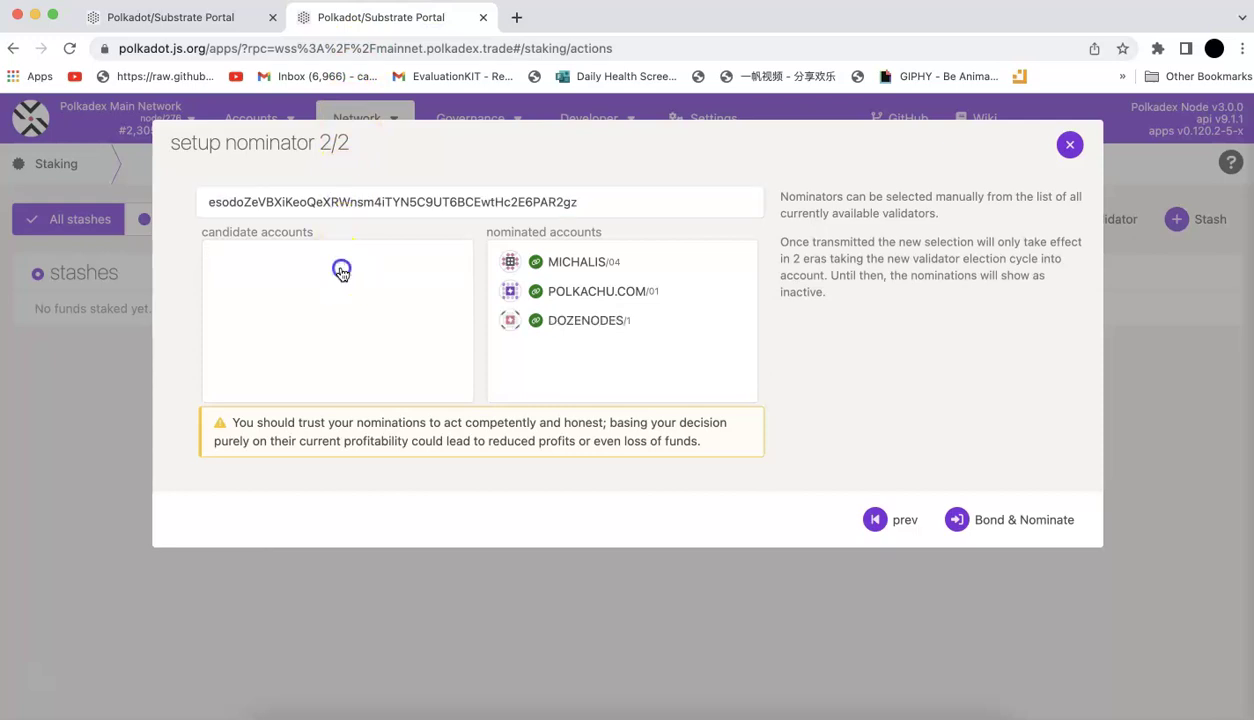
# Copy the CALLYNODE address into the filter and add it as a nominee
pyautogui.click(198, 17)
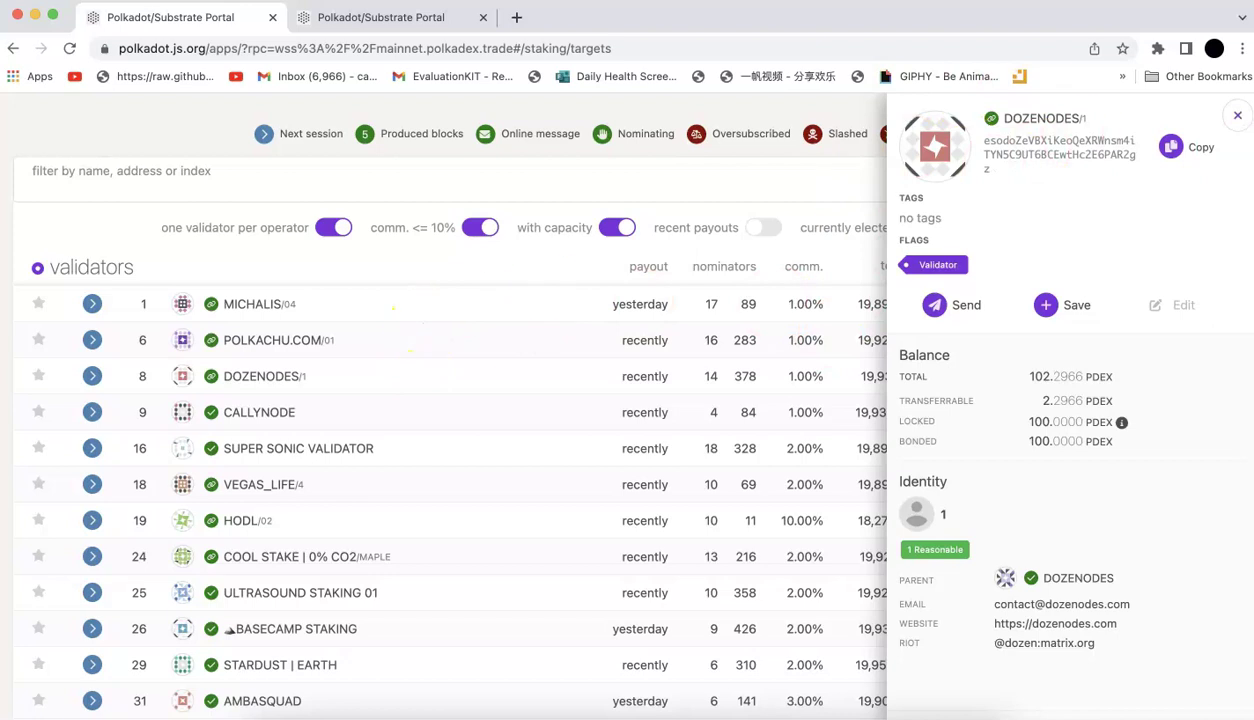
pyautogui.click(1237, 115)
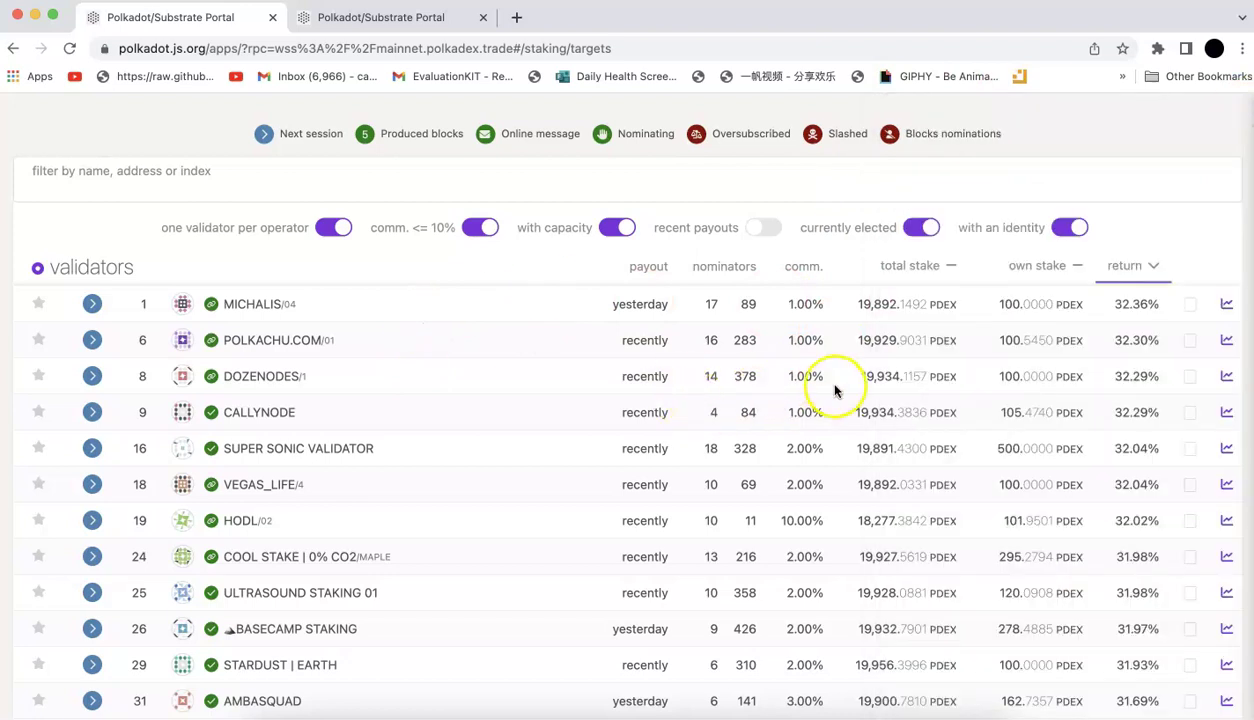
pyautogui.click(250, 412)
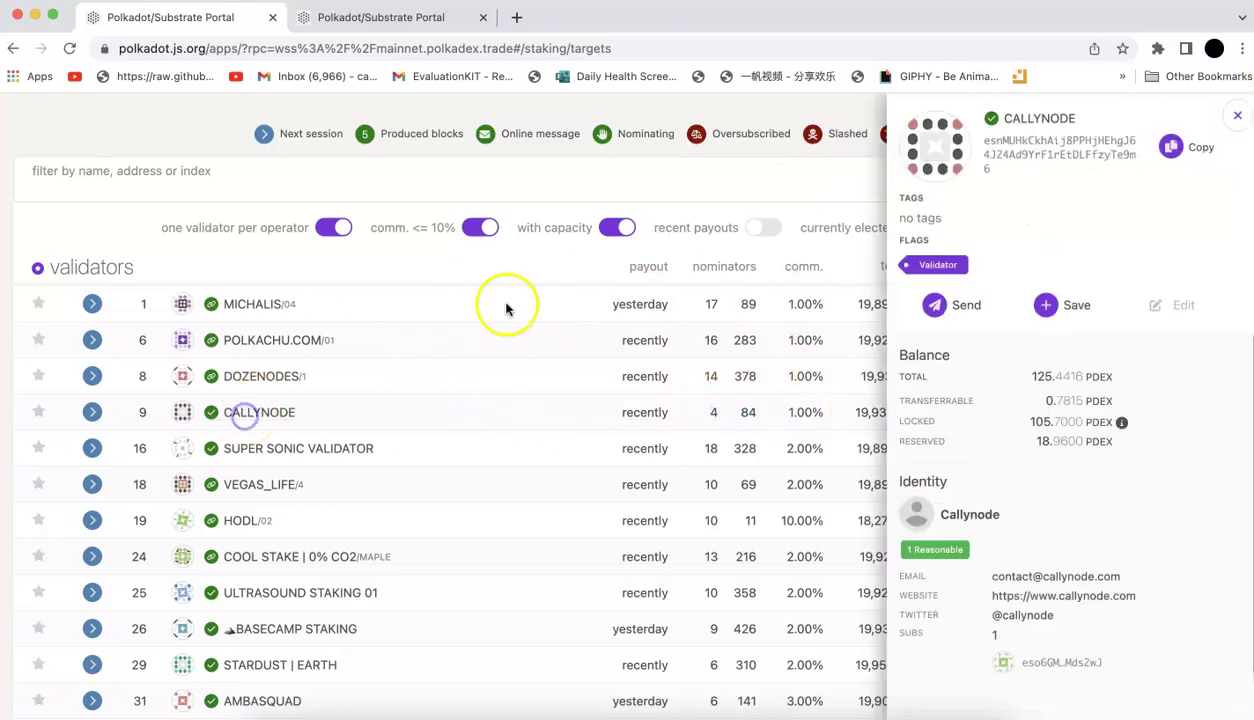
pyautogui.click(905, 140)
pyautogui.click(346, 14)
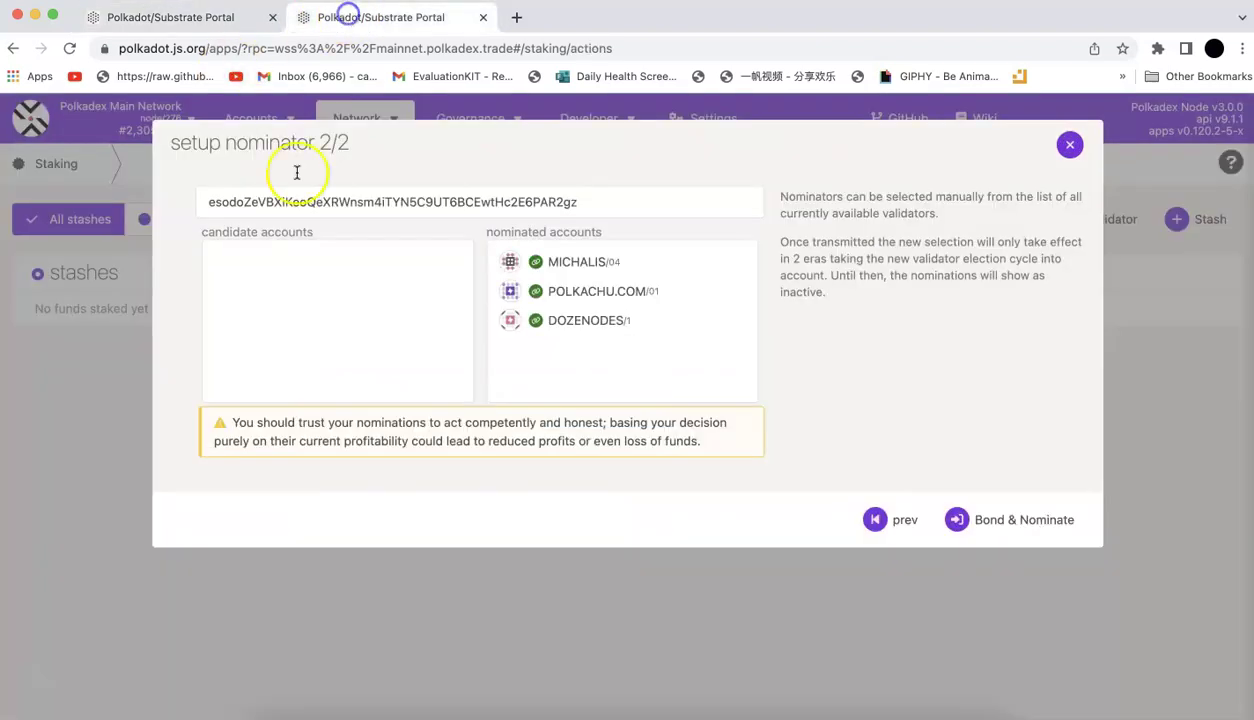
pyautogui.tripleClick(330, 205)
pyautogui.hotkey('ctrl', 'v')
pyautogui.click(355, 258)
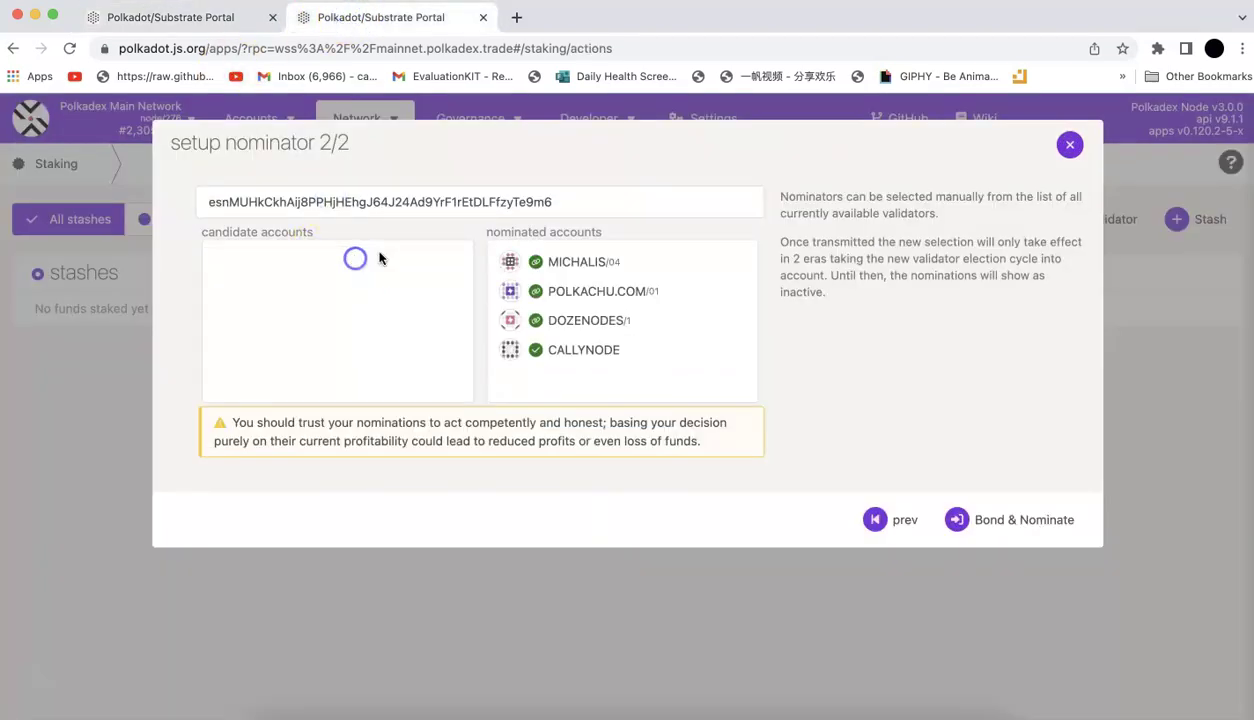
# Return to the nominator setup and scroll through the nominated validators
pyautogui.click(205, 22)
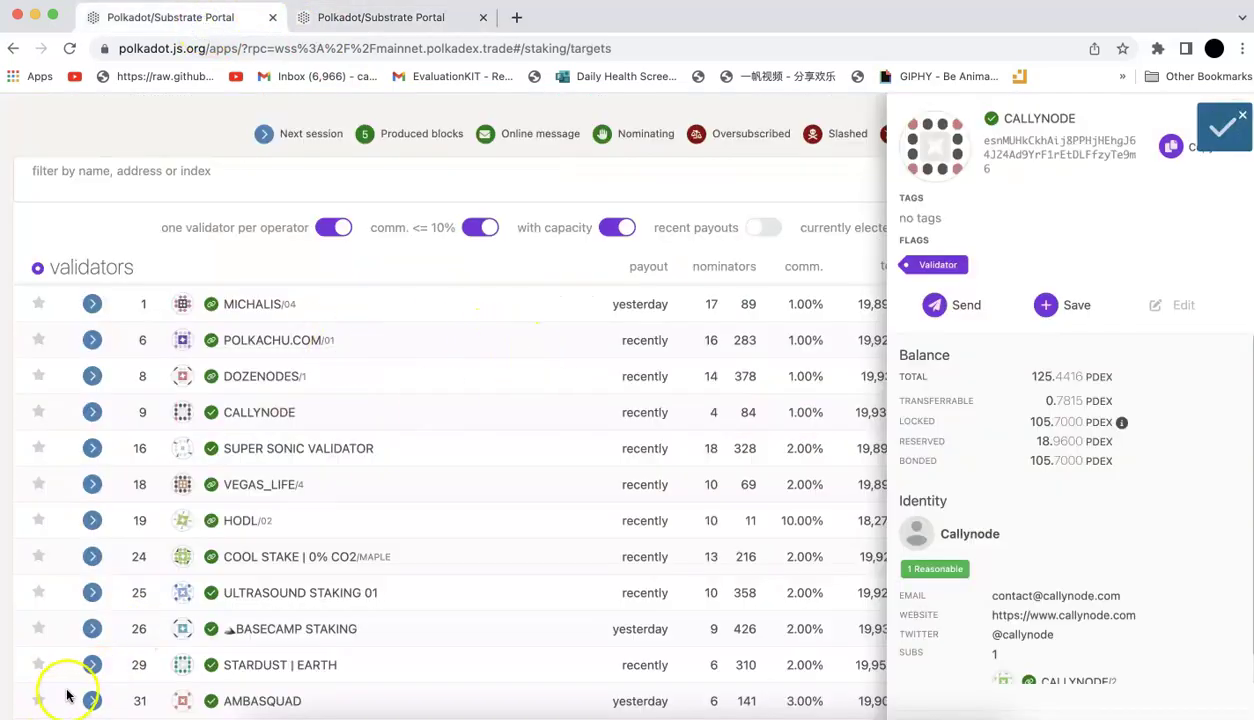
pyautogui.hotkey('ctrl', 'Tab')
pyautogui.scroll(2, 560, 324)
pyautogui.scroll(-2, 617, 324)
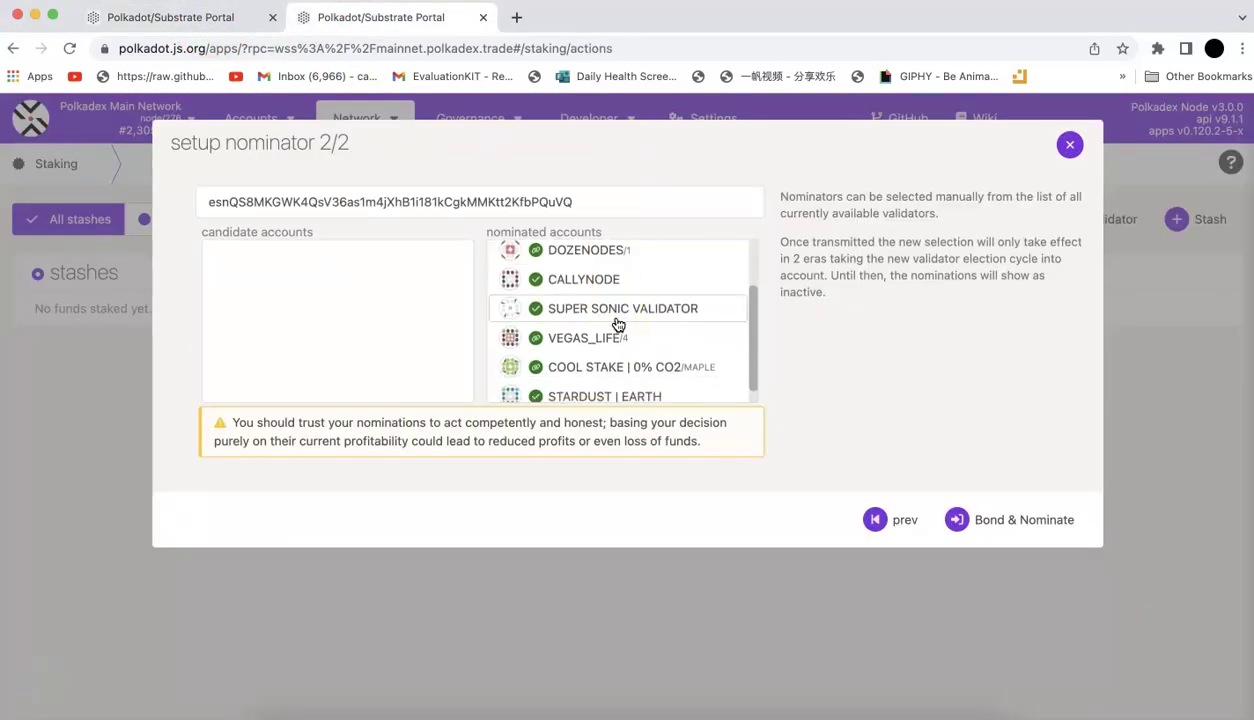
# Bond and nominate, review the 42.8000 milli PDEX fee, and sign and submit the batch
pyautogui.click(1016, 524)
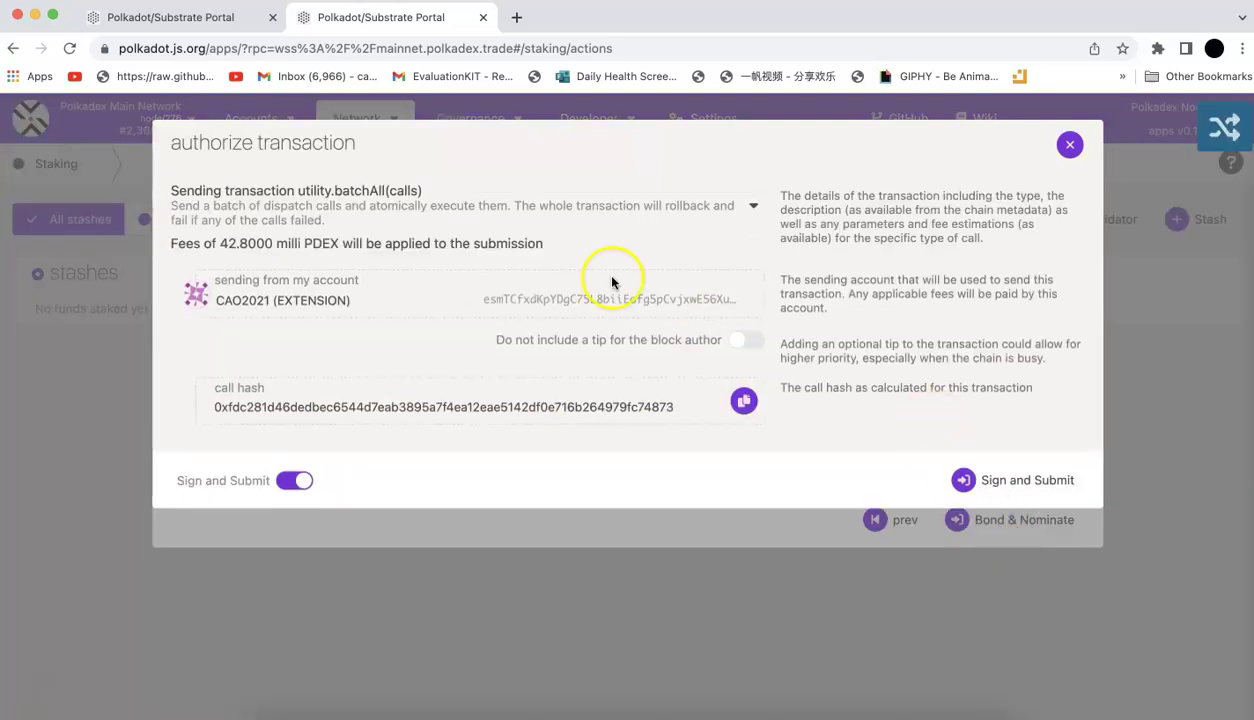
pyautogui.moveTo(211, 249); pyautogui.dragTo(373, 247)
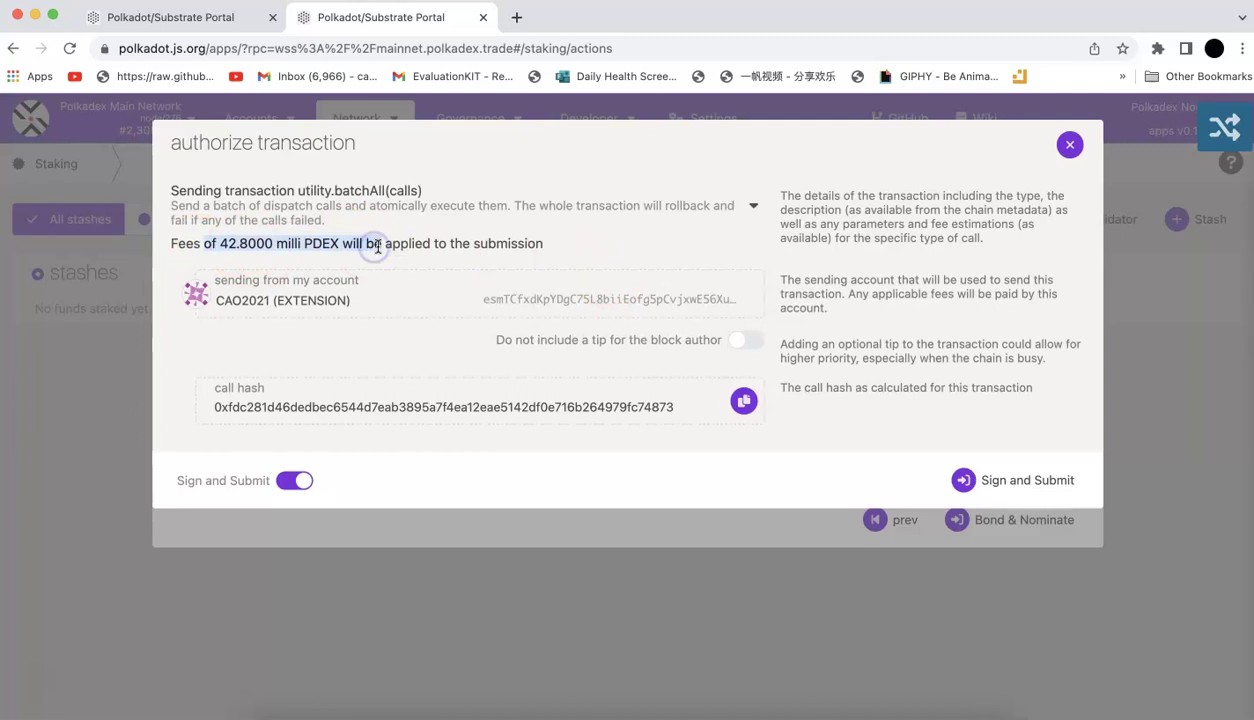
pyautogui.click(1016, 480)
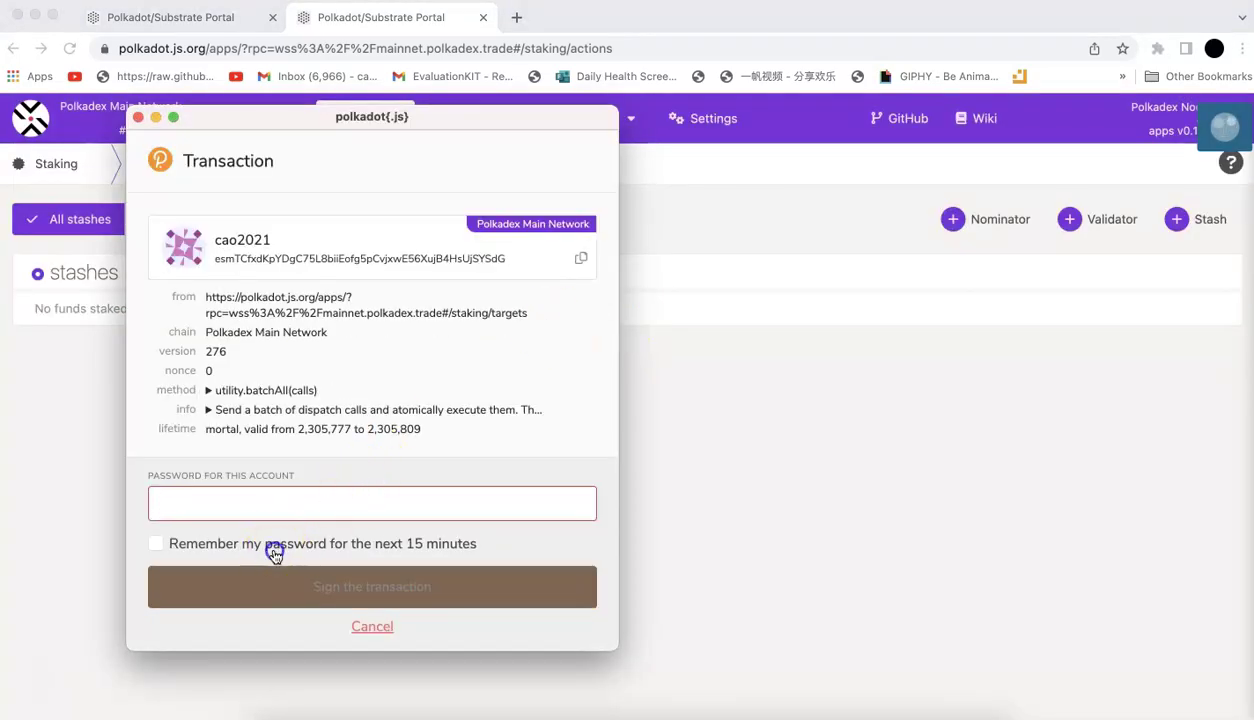
# Enter the account password in the extension popup and sign the transaction
pyautogui.write('p')
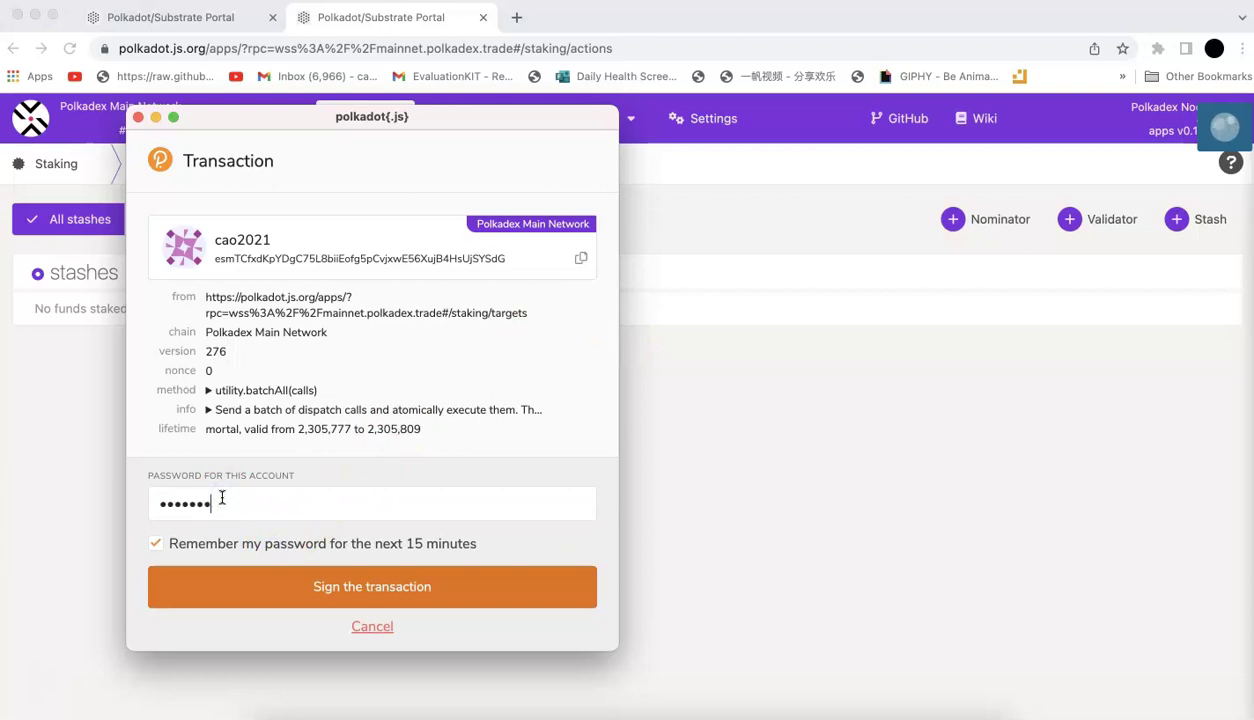
pyautogui.press('Return')
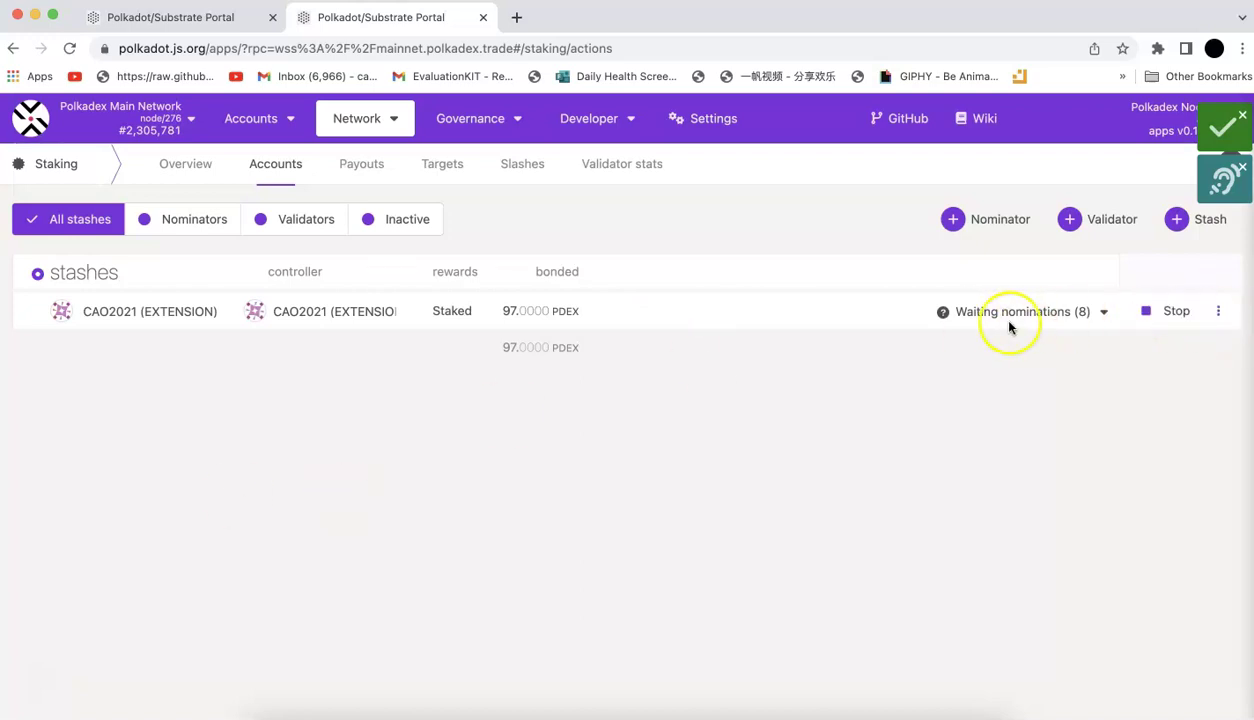
pyautogui.click(1105, 312)
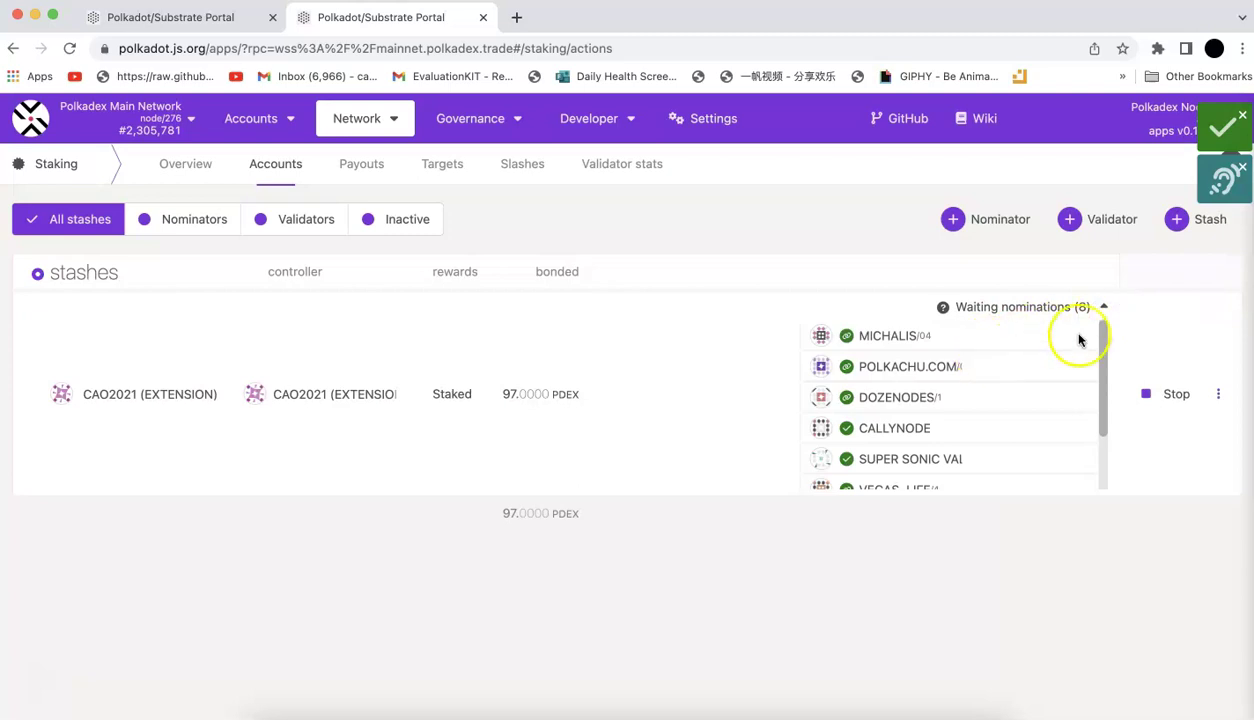
pyautogui.click(1105, 312)
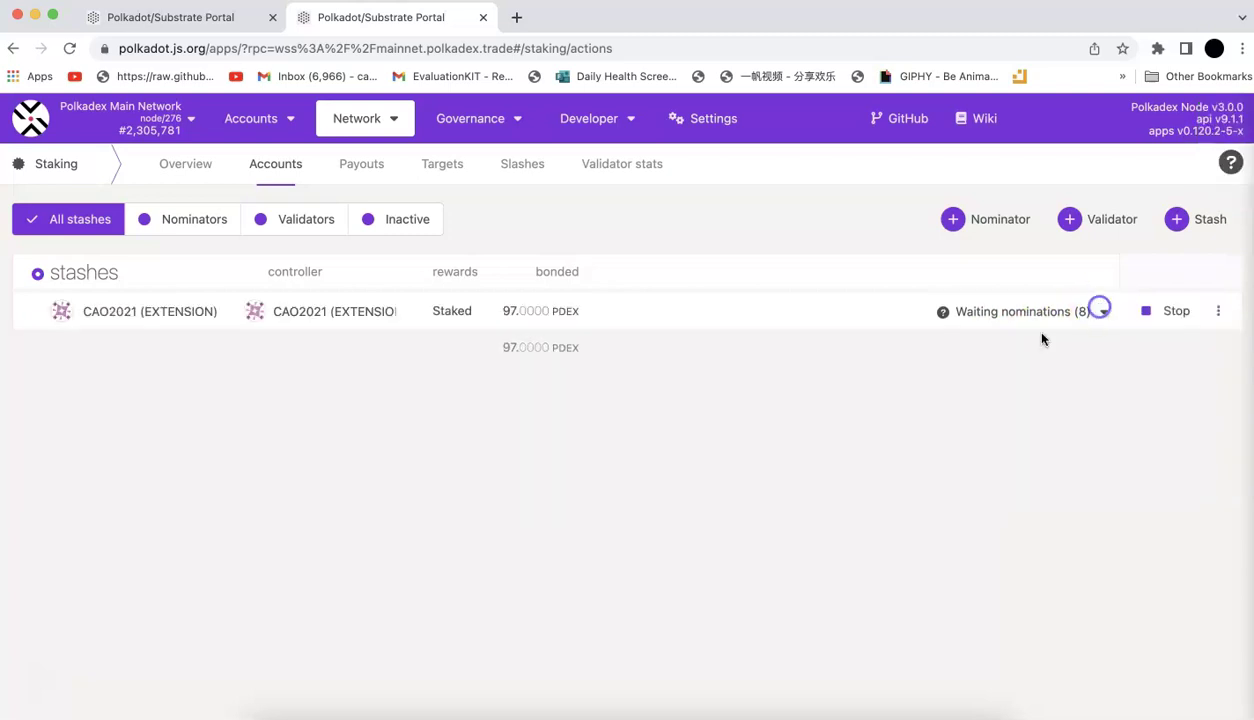
pyautogui.click(1216, 312)
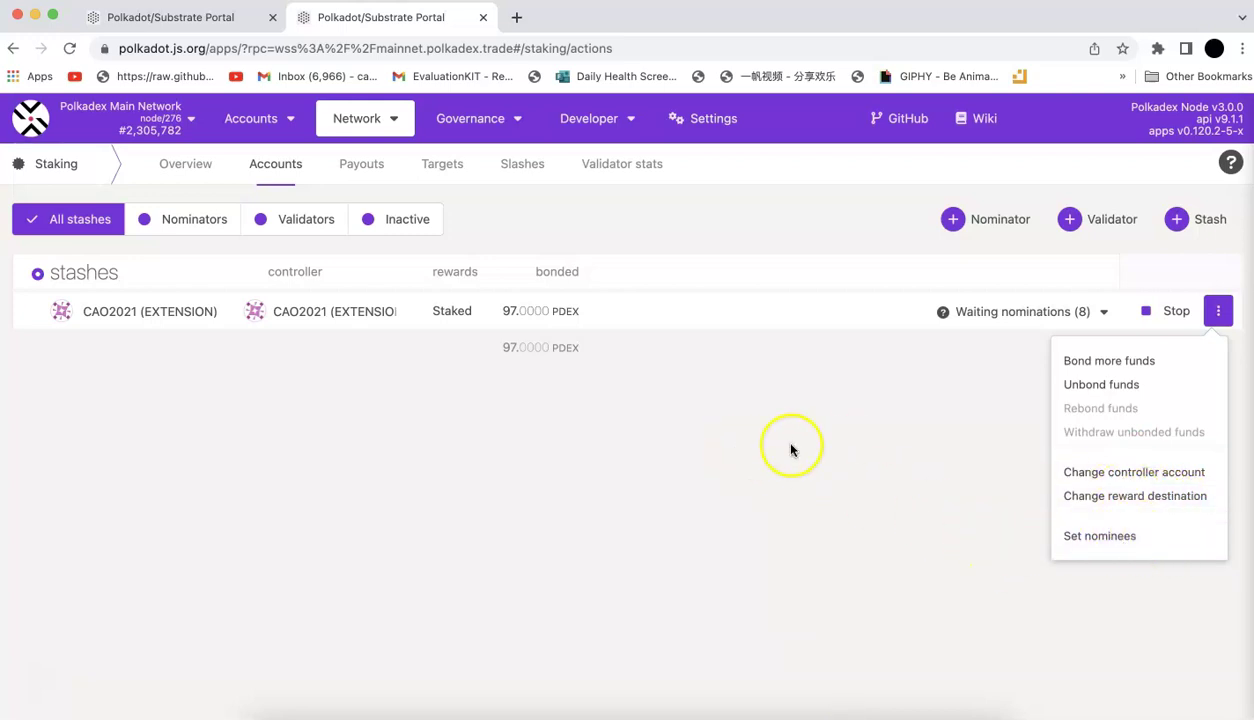
pyautogui.click(535, 487)
pyautogui.moveTo(498, 309); pyautogui.dragTo(621, 317)
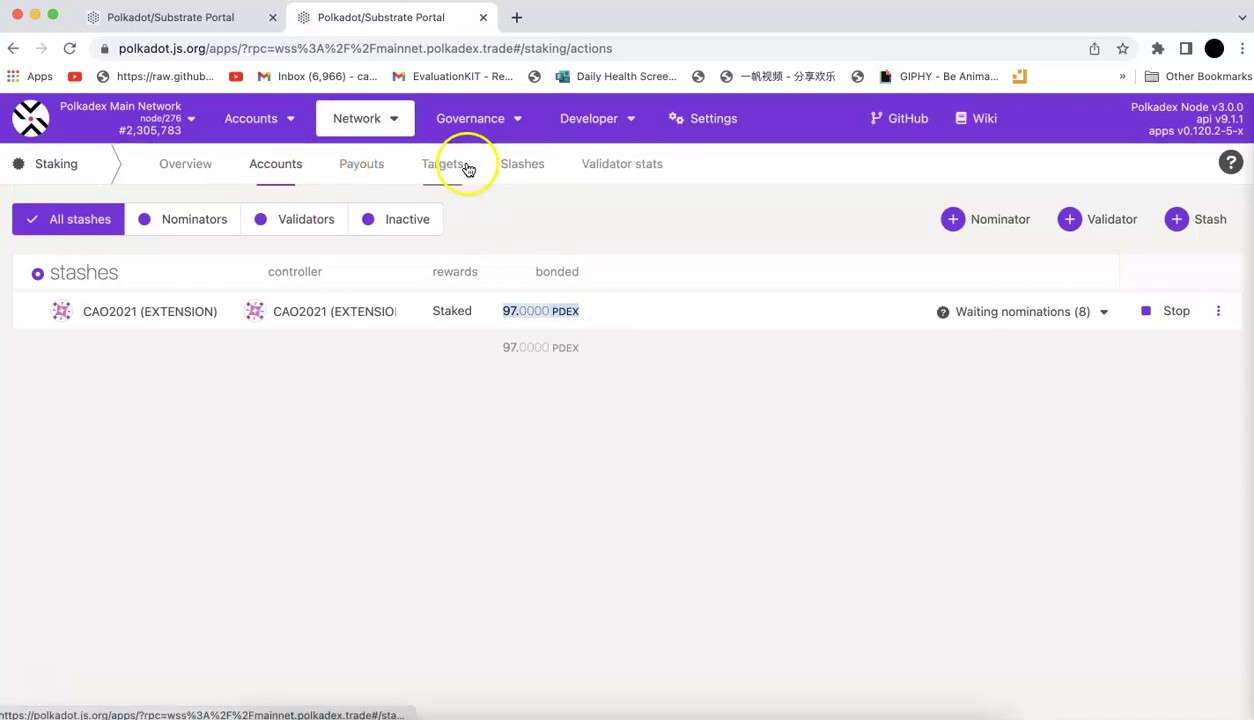
# Close the STARDUST | EARTH panel and scroll to MICHALIS/04 at 32.36% atop Targets
pyautogui.click(198, 17)
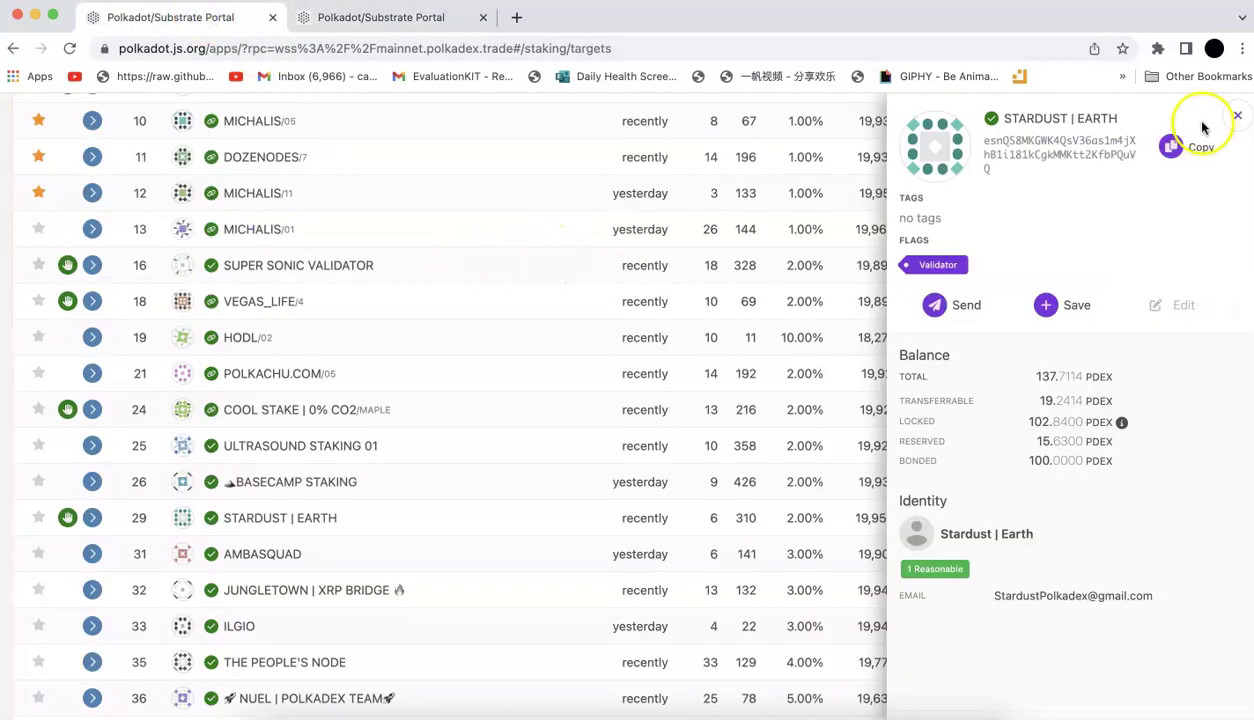
pyautogui.click(1238, 118)
pyautogui.scroll(10, 912, 246)
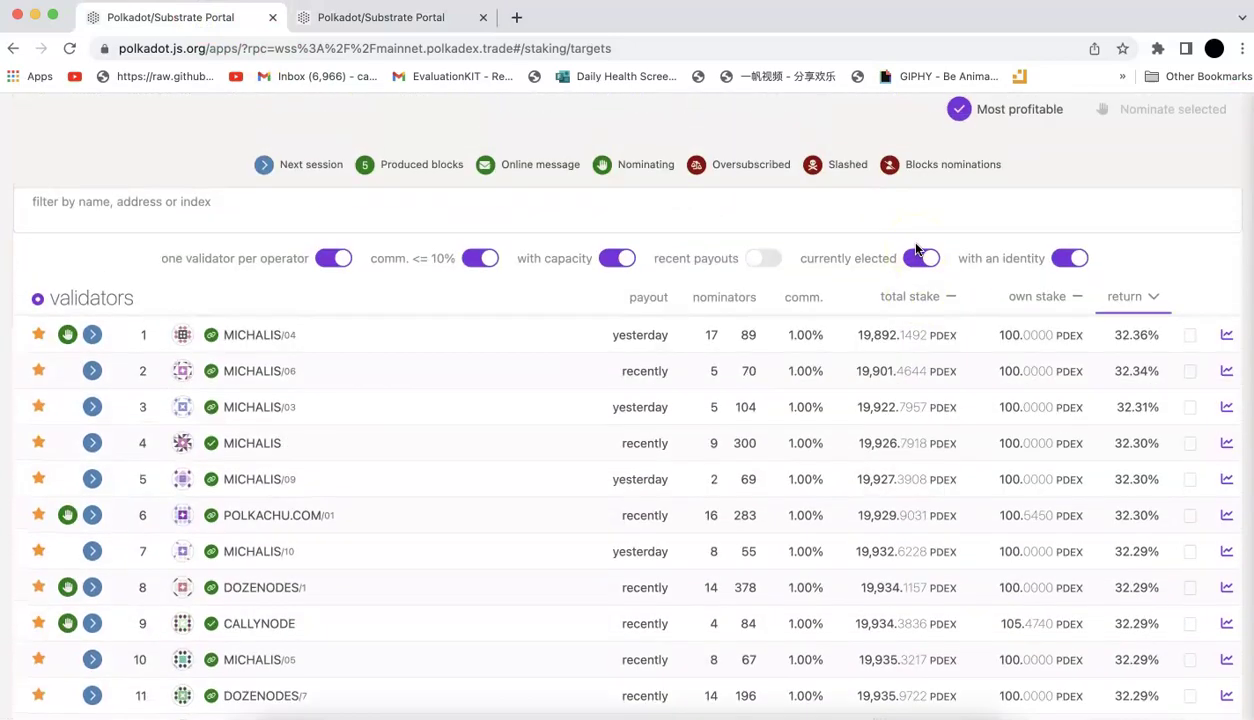
pyautogui.moveTo(1104, 336); pyautogui.dragTo(1167, 337)
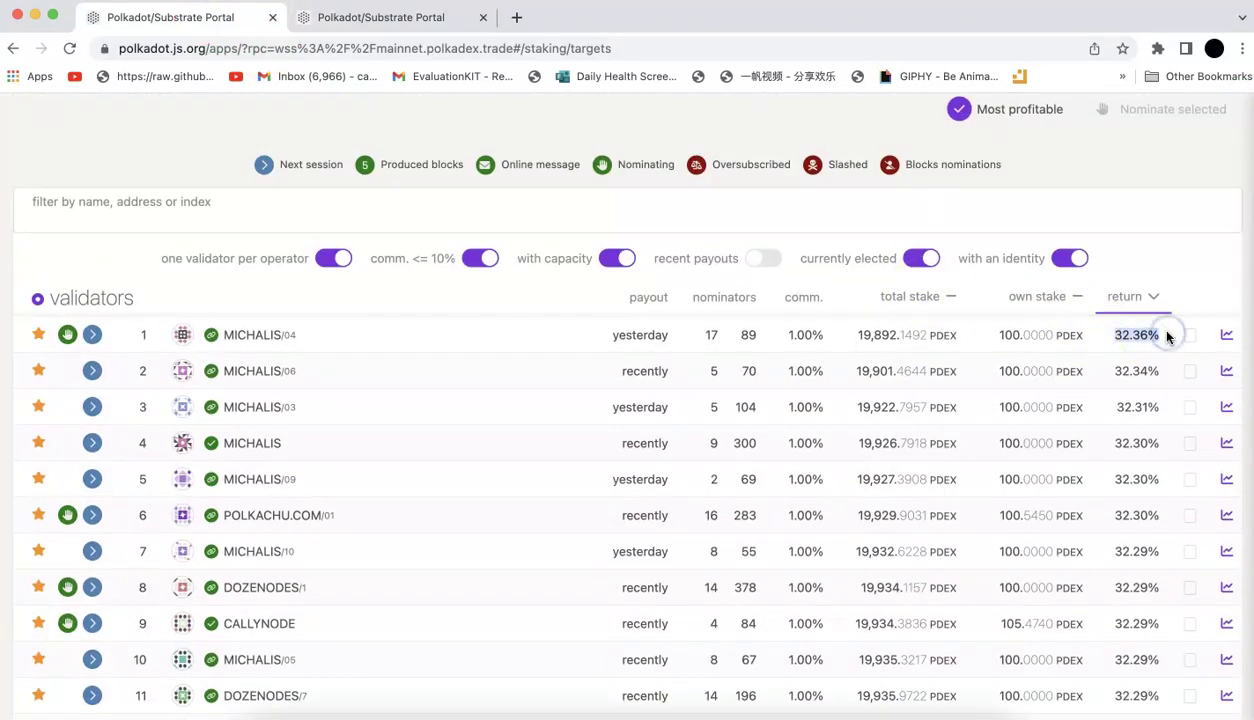